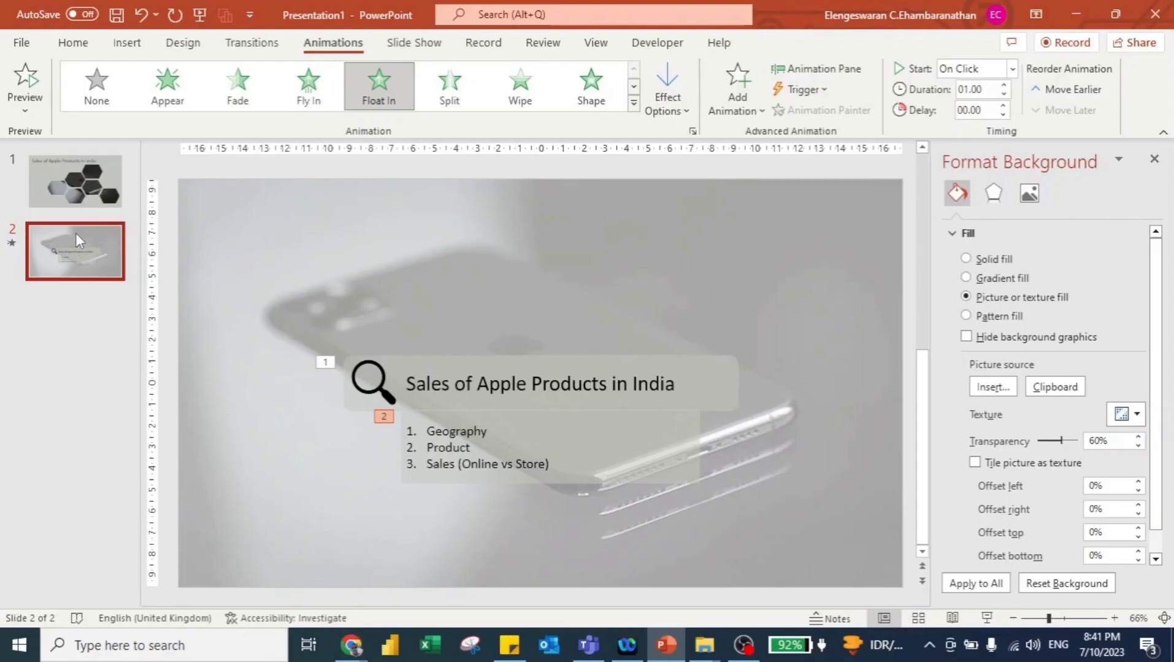
- Duplicate slide 2, then delete the copy's title, numbered list and magnifier icon
key("ctrl+d")
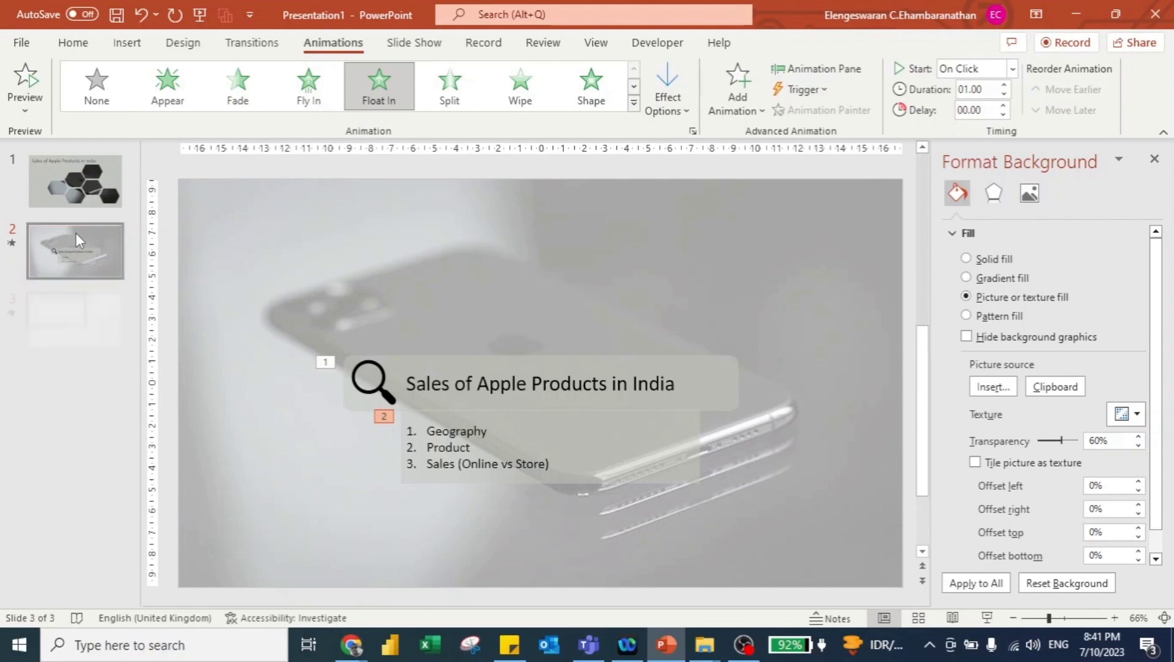
left_click(454, 368)
key("Delete")
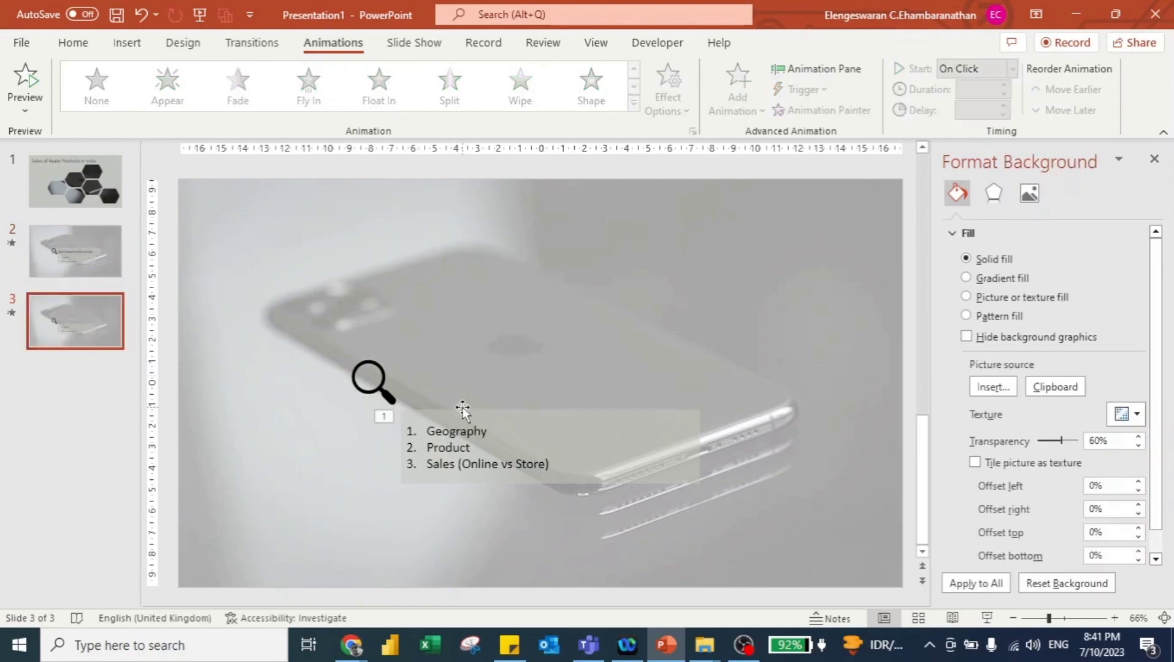
left_click(463, 409)
key("Delete")
left_click(374, 382)
key("Delete")
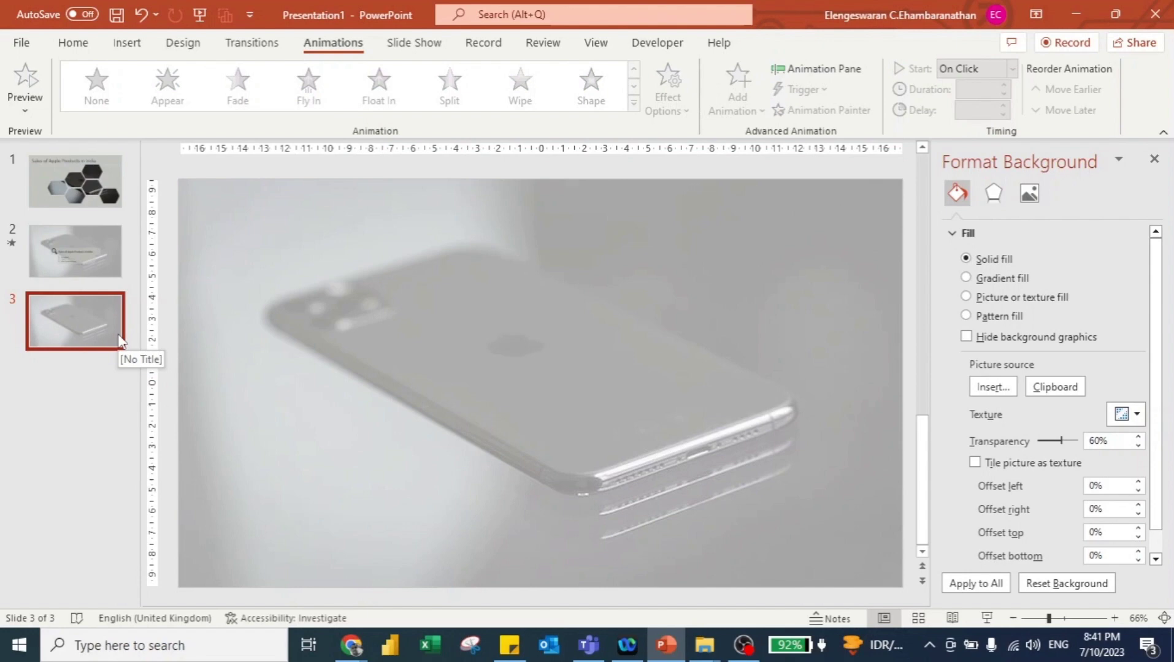
key("alt+Tab")
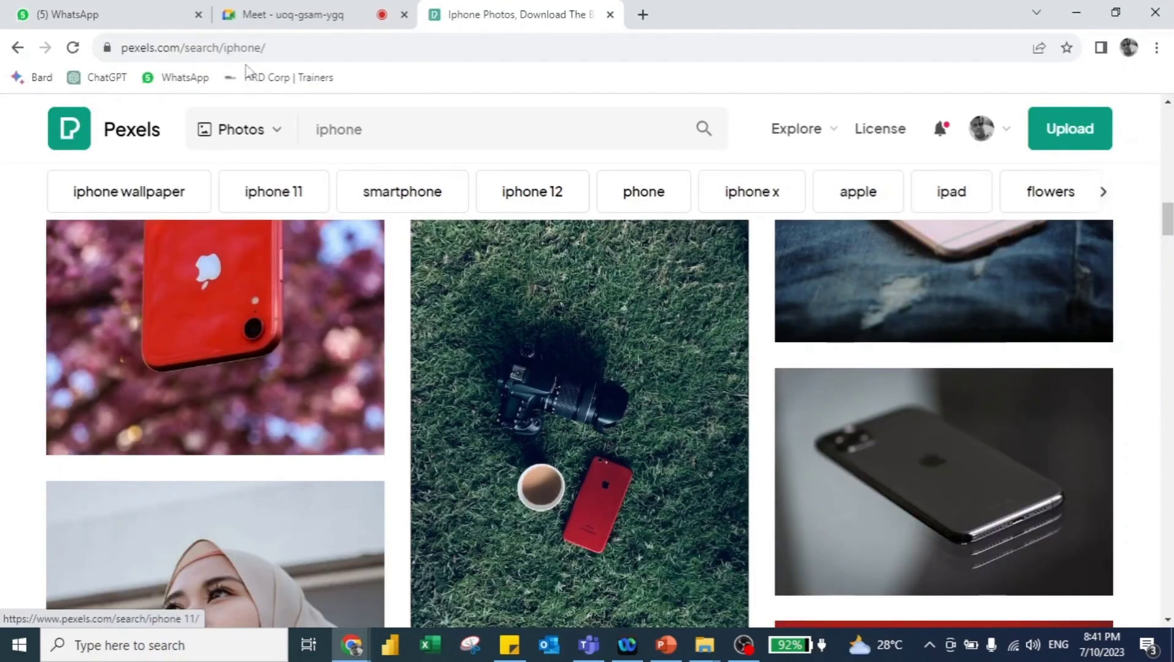
- Copy the Pexels photo of a phone on a wireless charger and return to PowerPoint
scroll(463, 503, "down", 10)
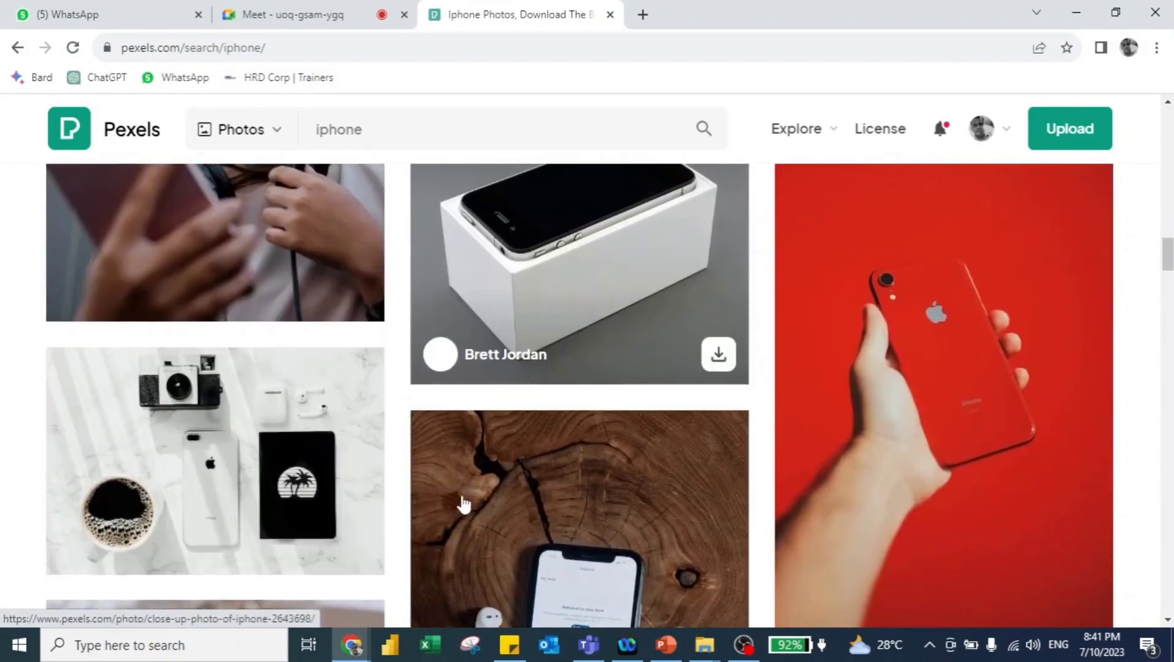
scroll(463, 503, "down", 12)
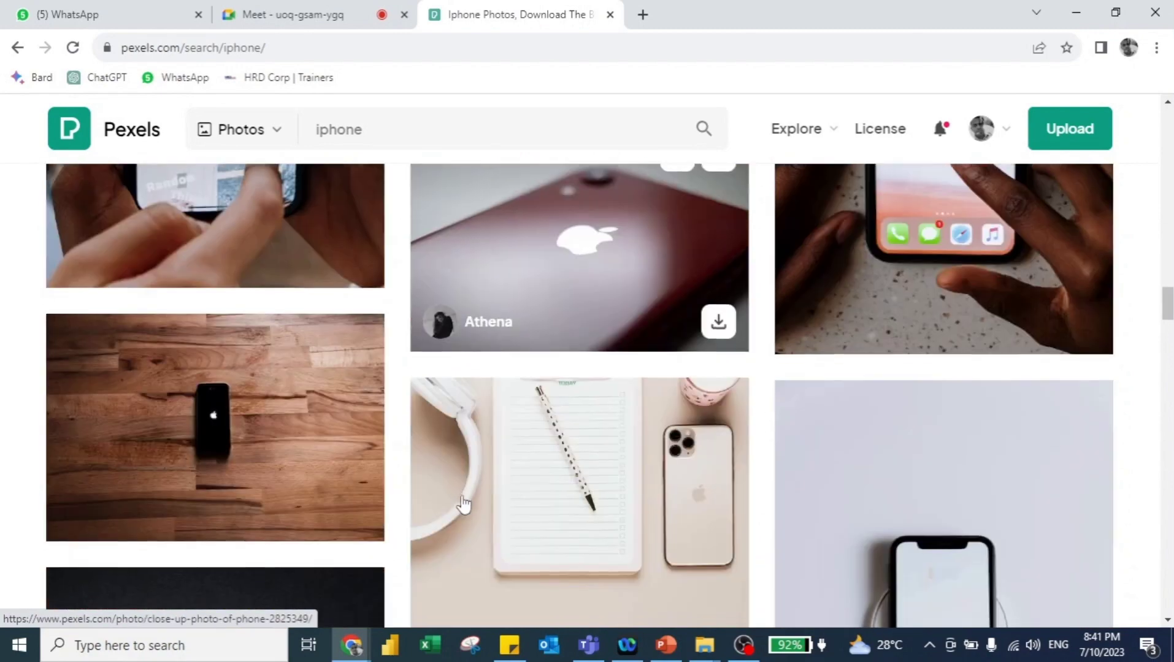
scroll(463, 503, "down", 5)
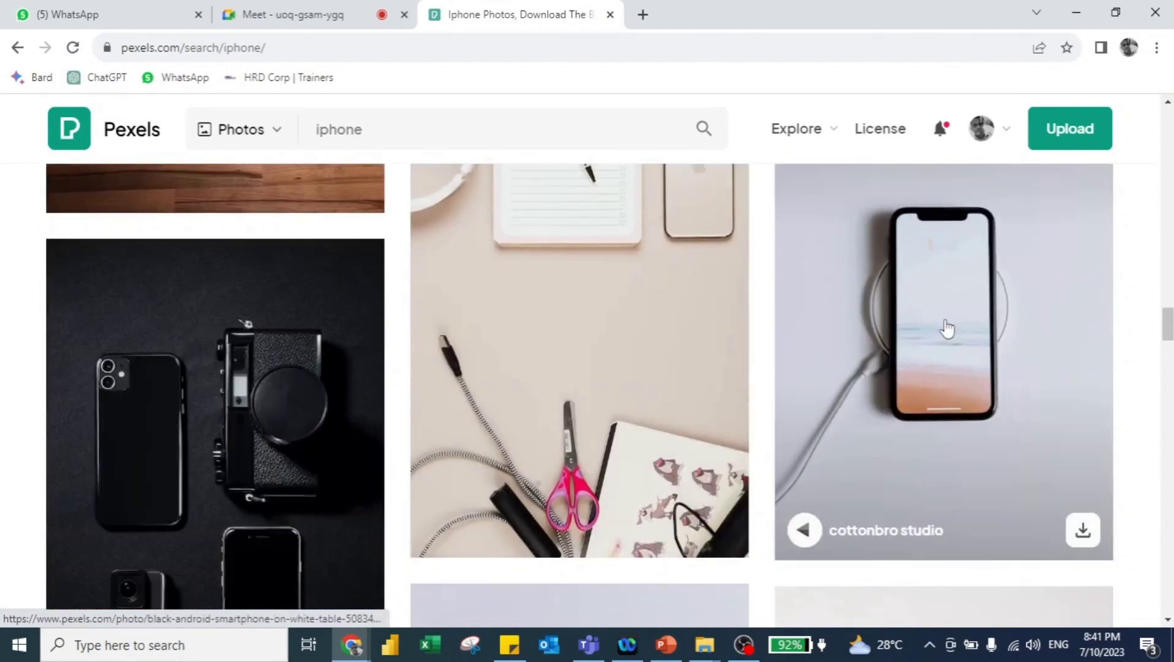
right_click(946, 327)
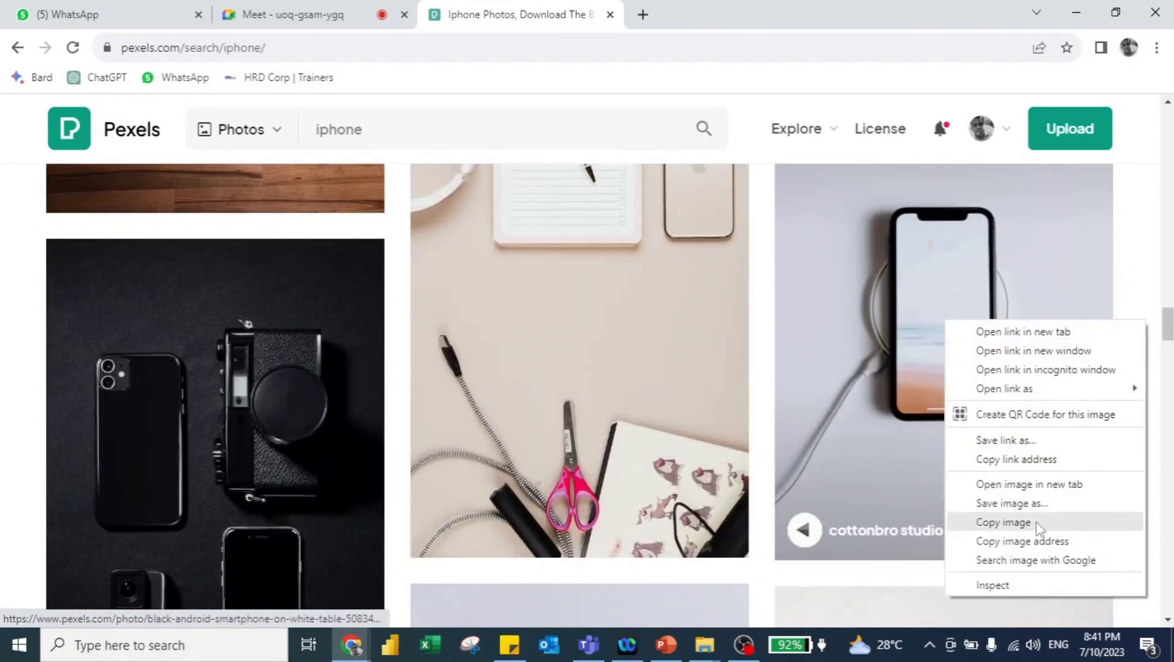
left_click(1004, 522)
key("alt+Tab")
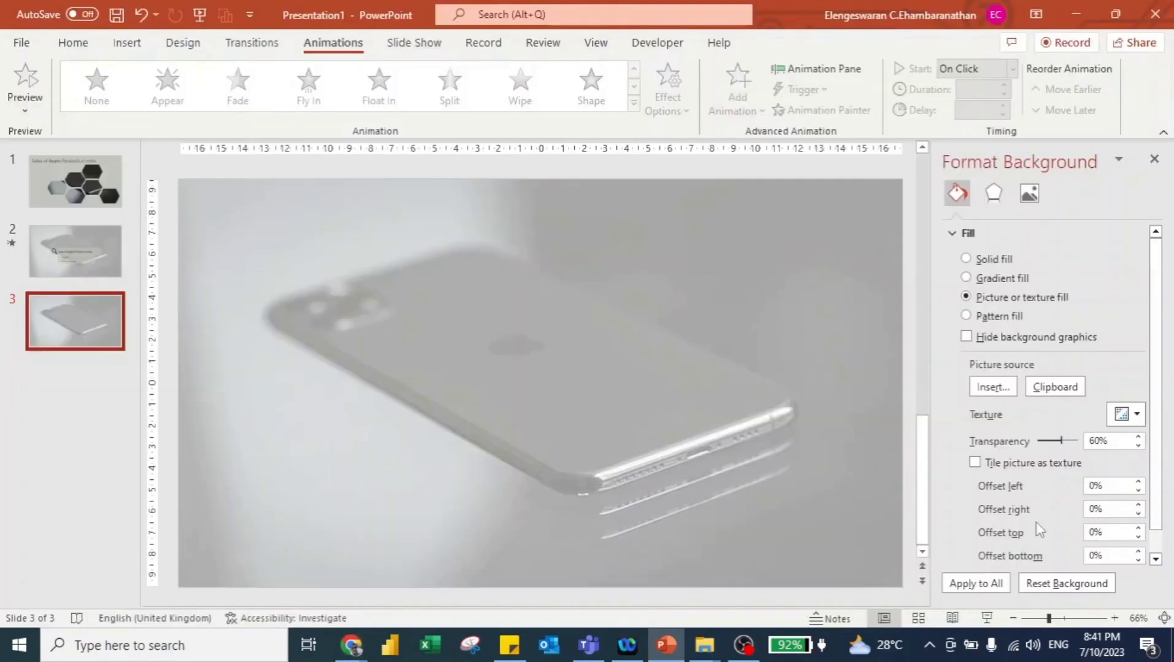
- Paste the phone-on-charger photo as a picture, aligned to the slide's left and top edges
right_click(424, 319)
left_click(522, 361)
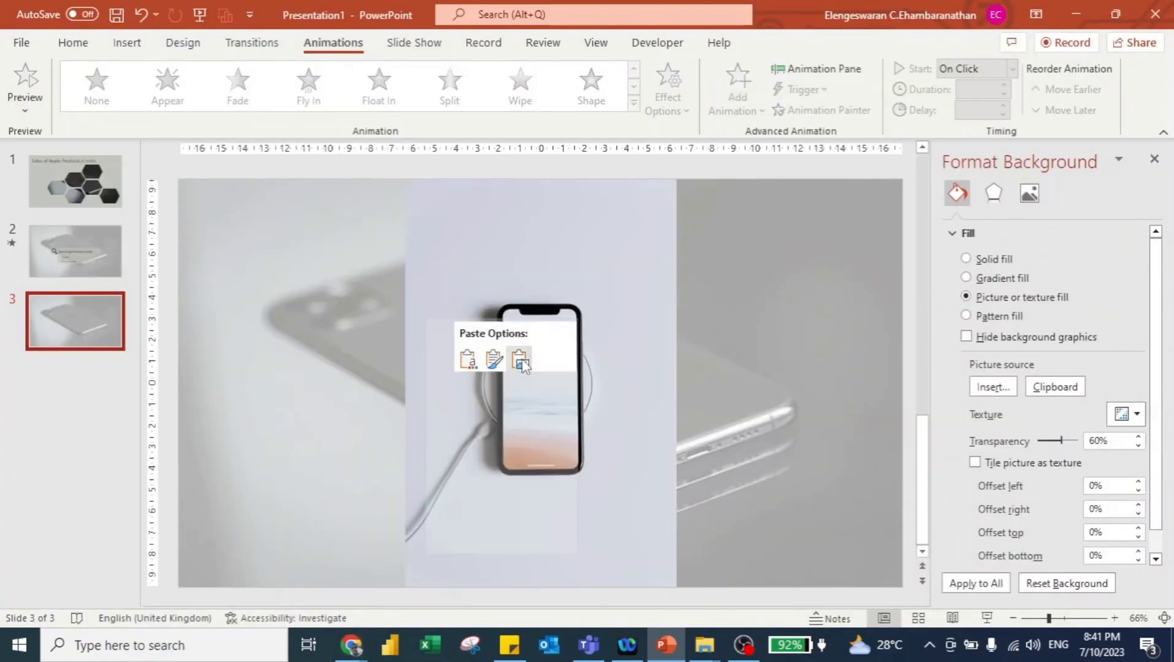
left_click_drag(416, 315, 245, 315)
left_click_drag(352, 303, 352, 291)
left_click(574, 368)
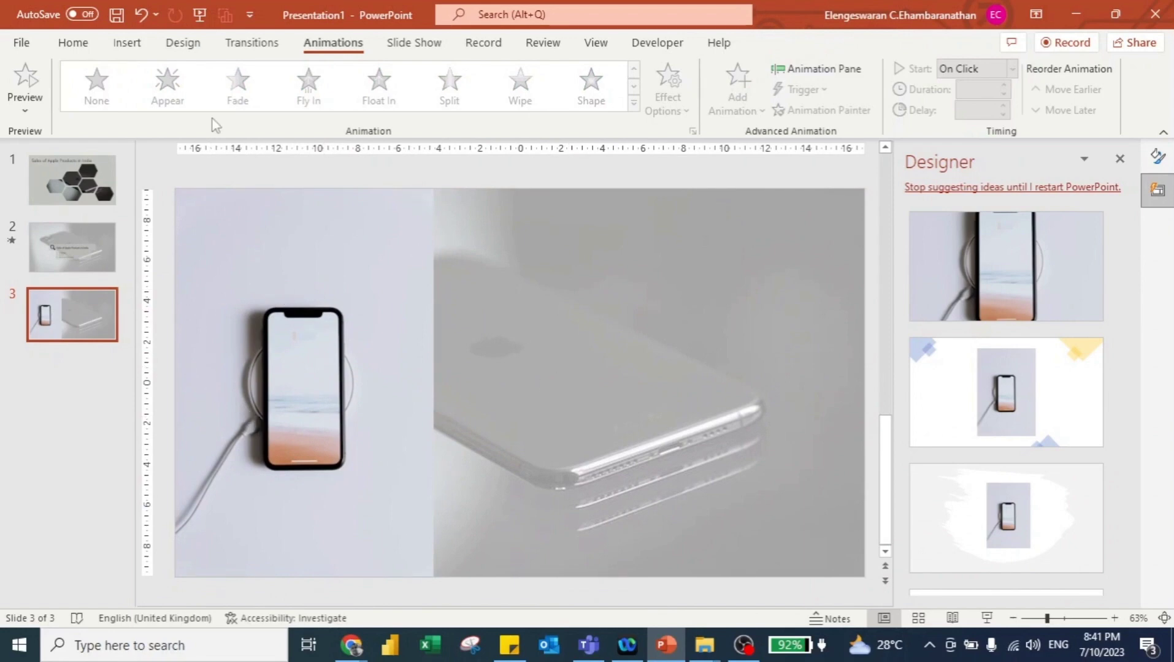
- Draw a rectangle on the slide's right half containing the lines Geography, Products and Sales
left_click(128, 45)
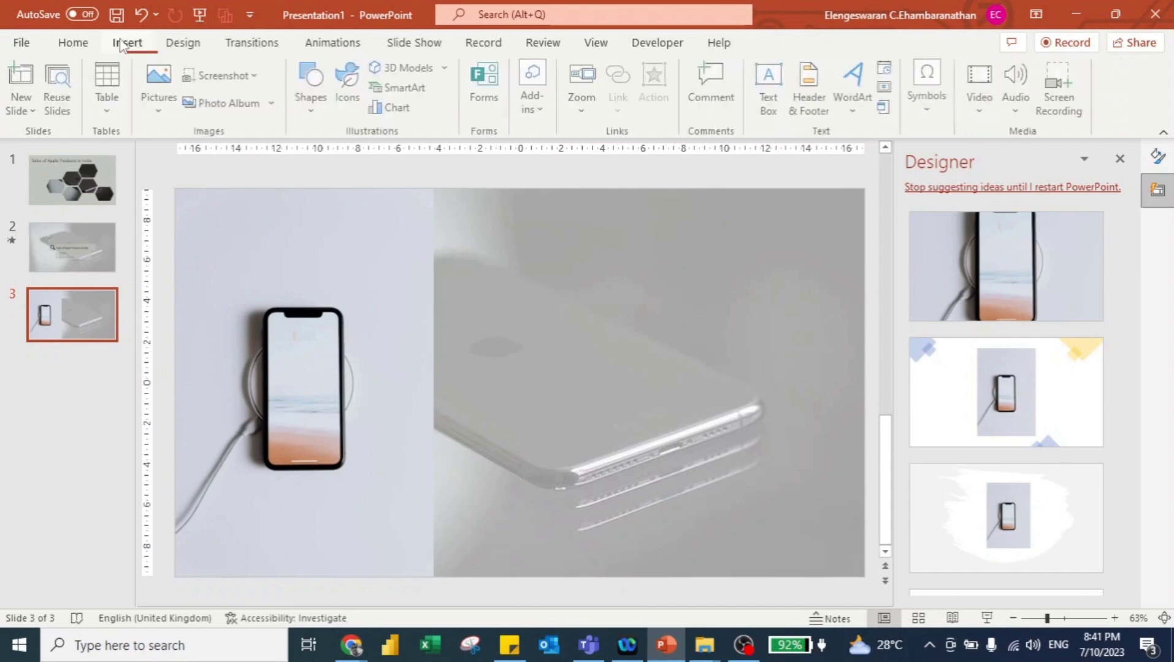
left_click(314, 86)
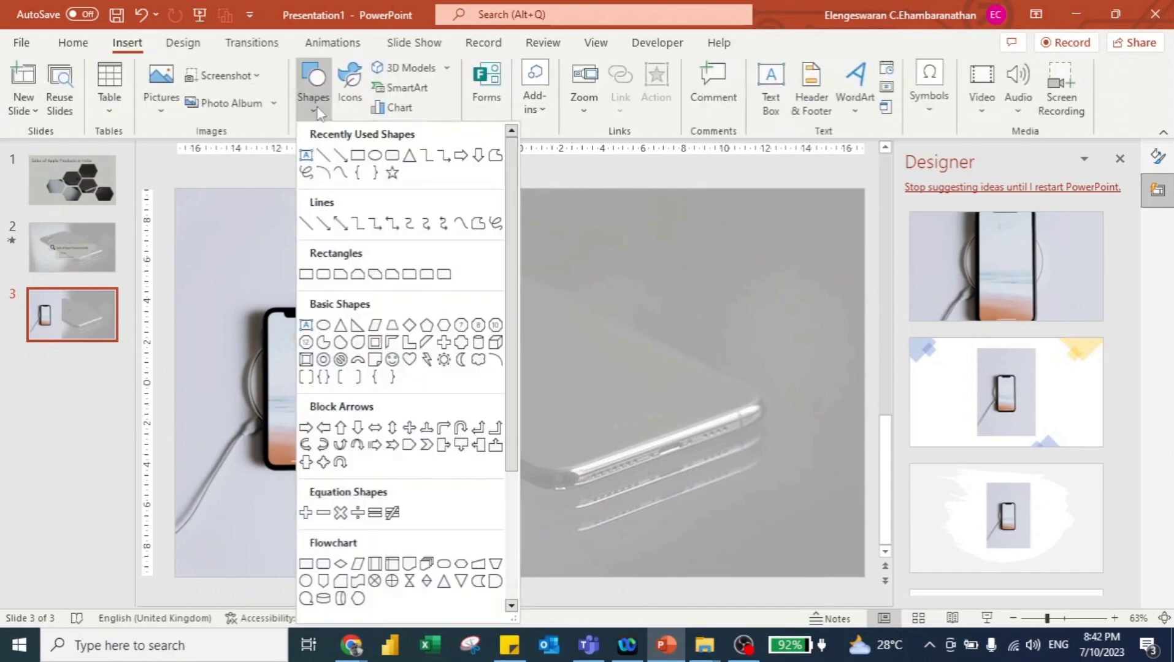
left_click(358, 155)
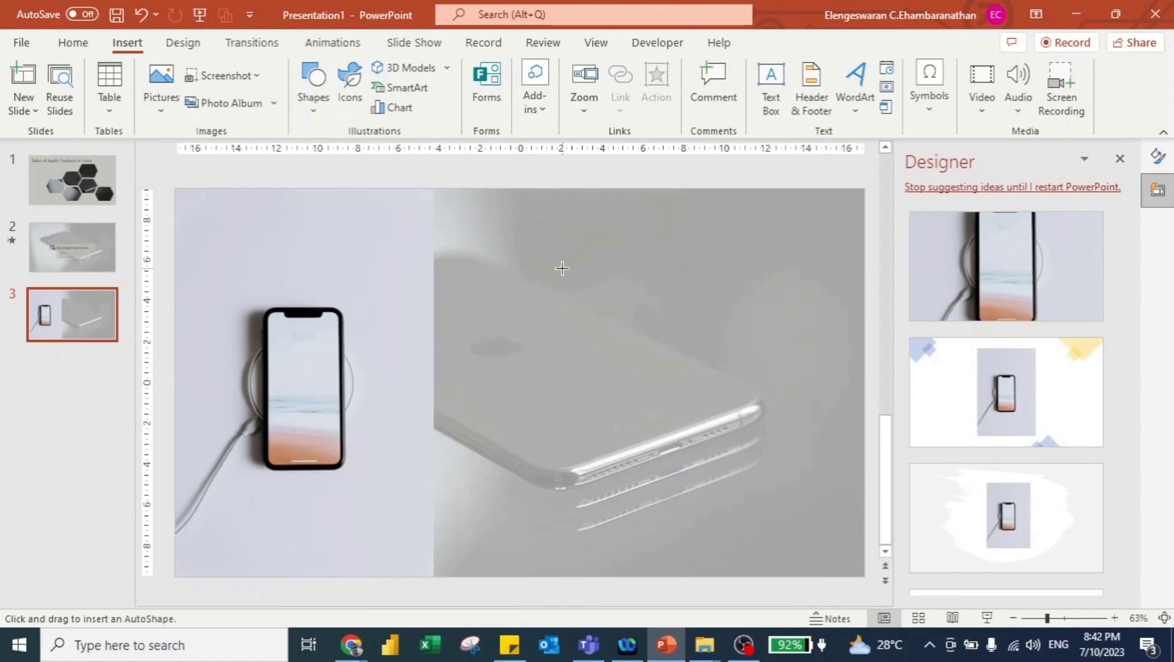
left_click_drag(562, 268, 820, 502)
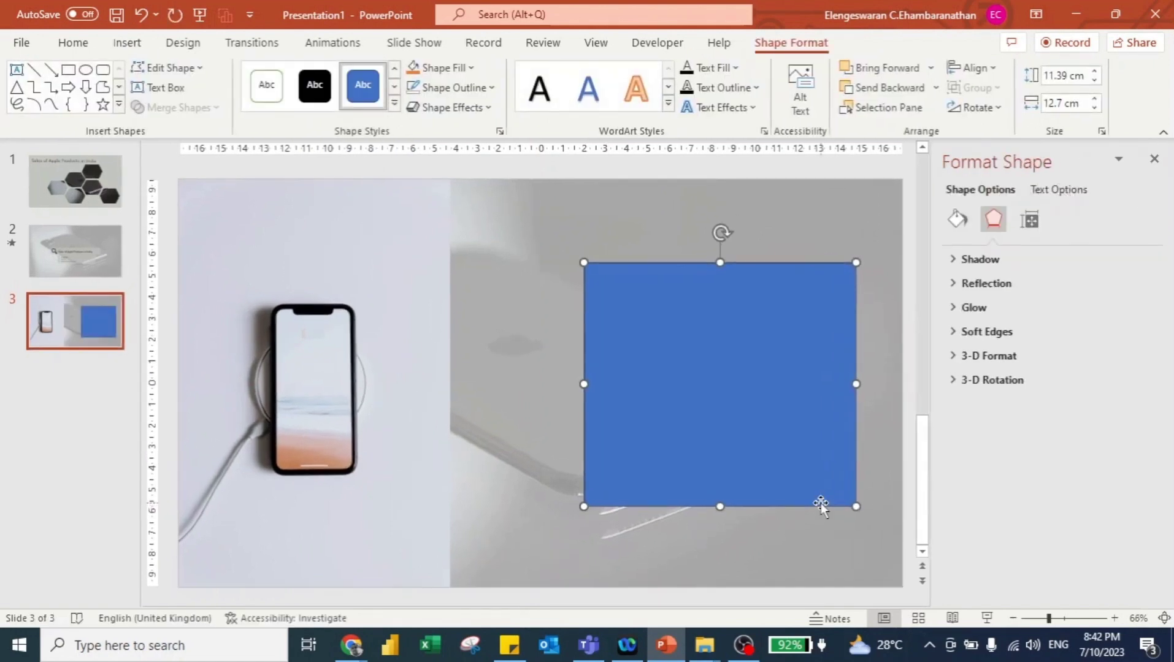
type("Geography")
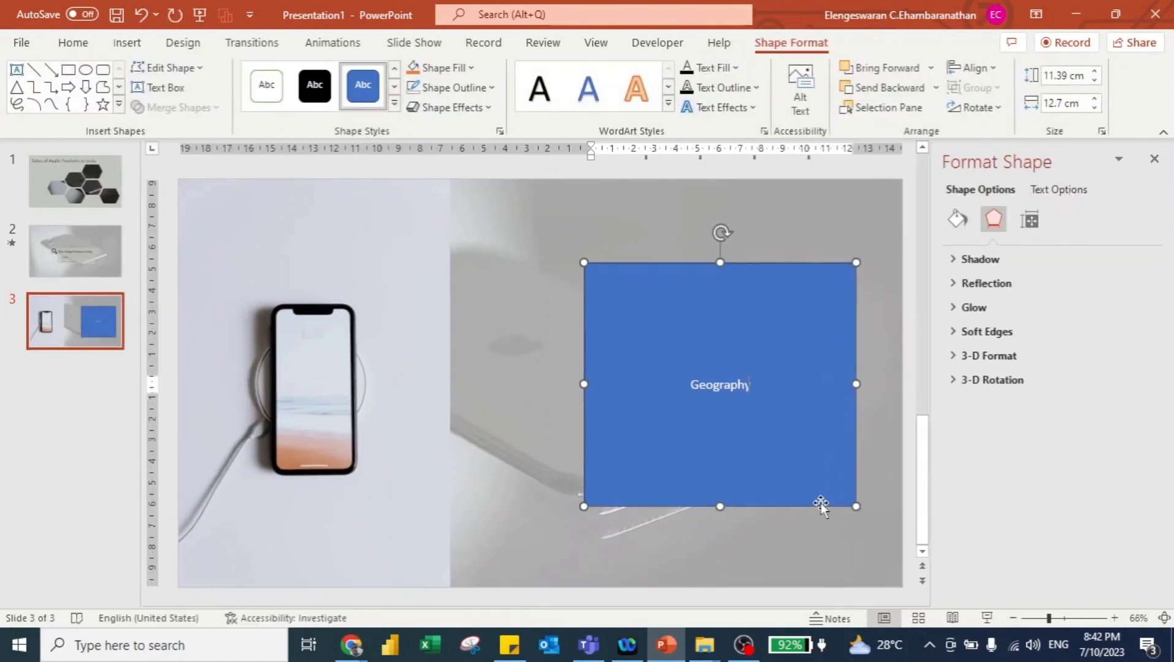
key("Return")
type("Produ")
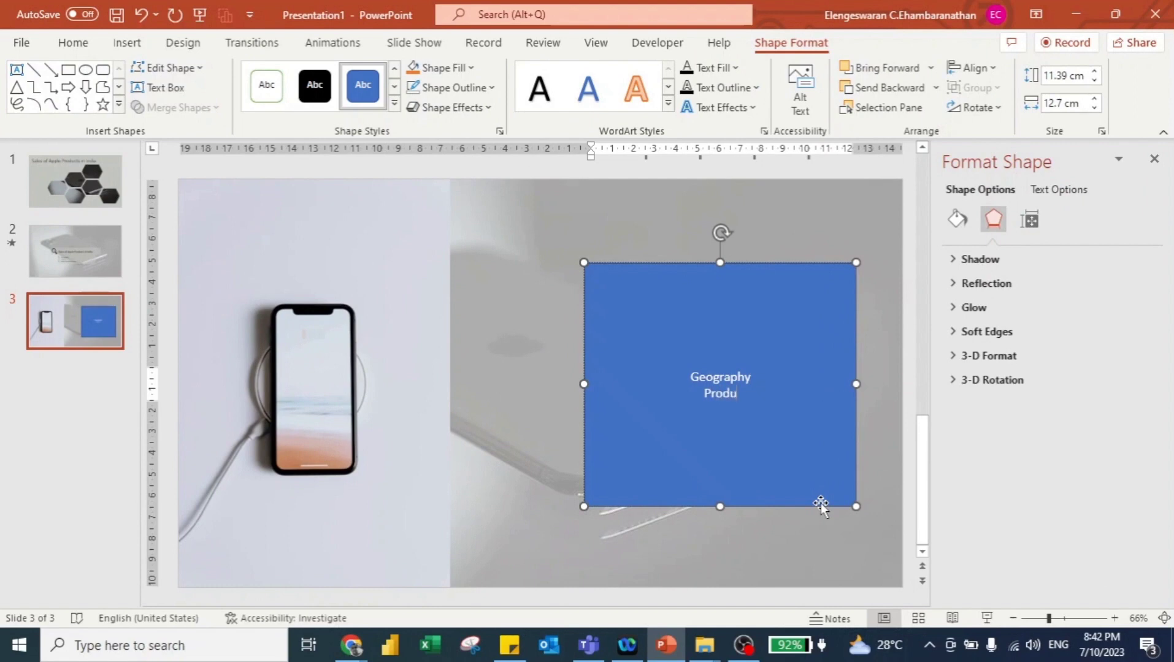
type("cts")
key("Return")
type("Sales")
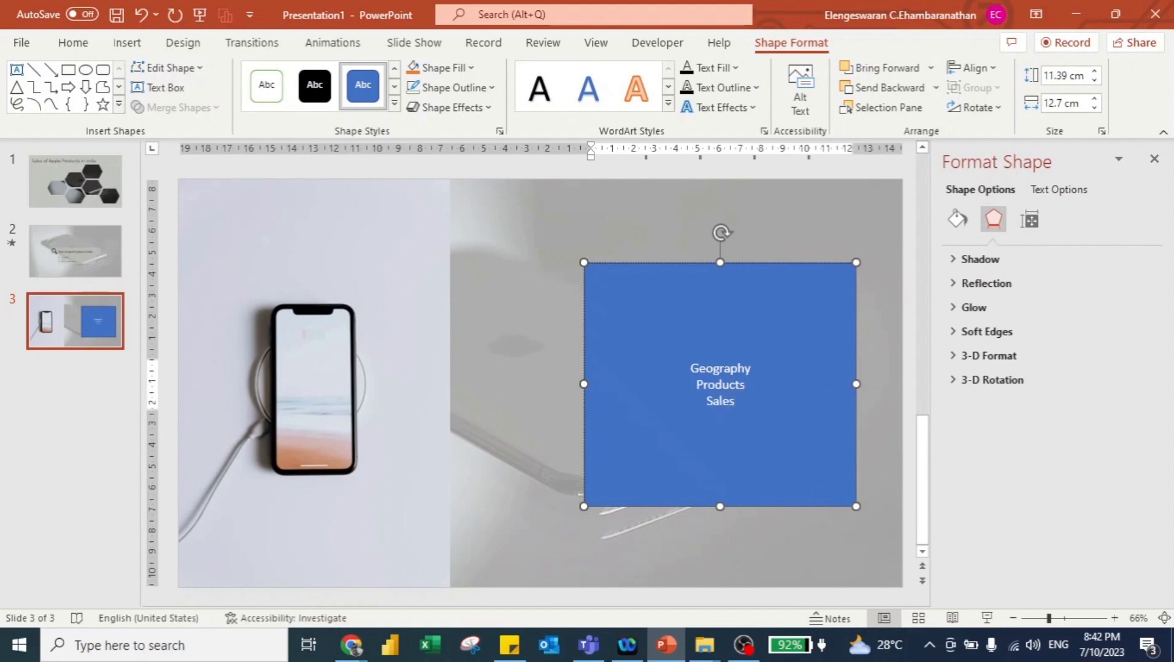
- Format all three lines in the rectangle as bullet points
key("ctrl+a")
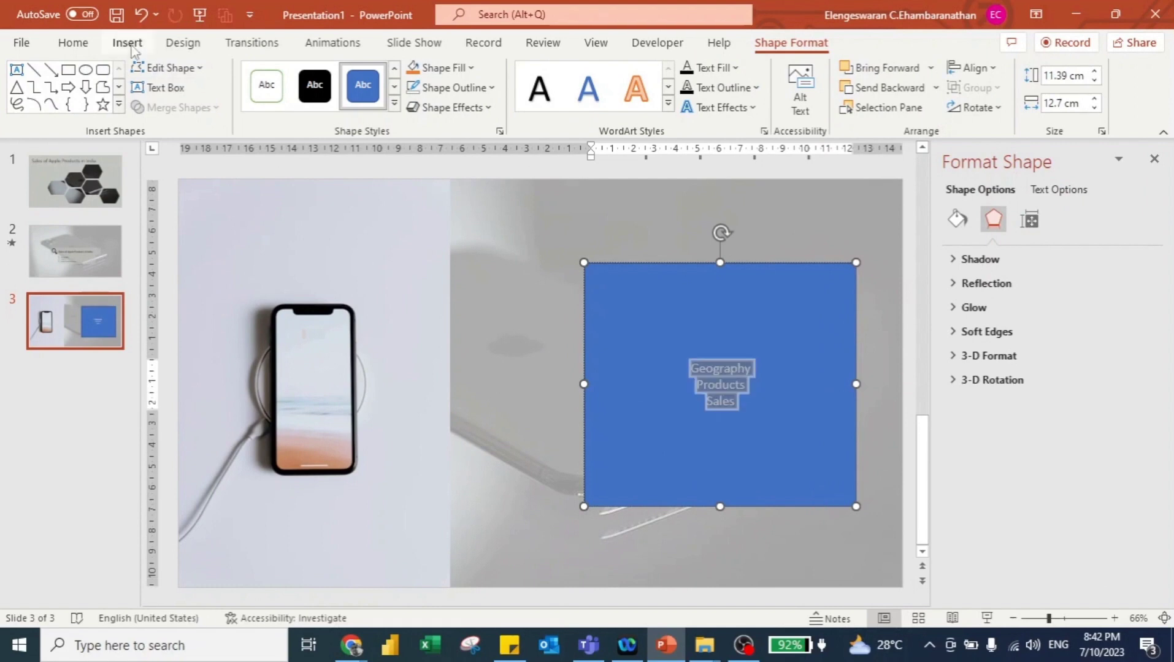
left_click(73, 43)
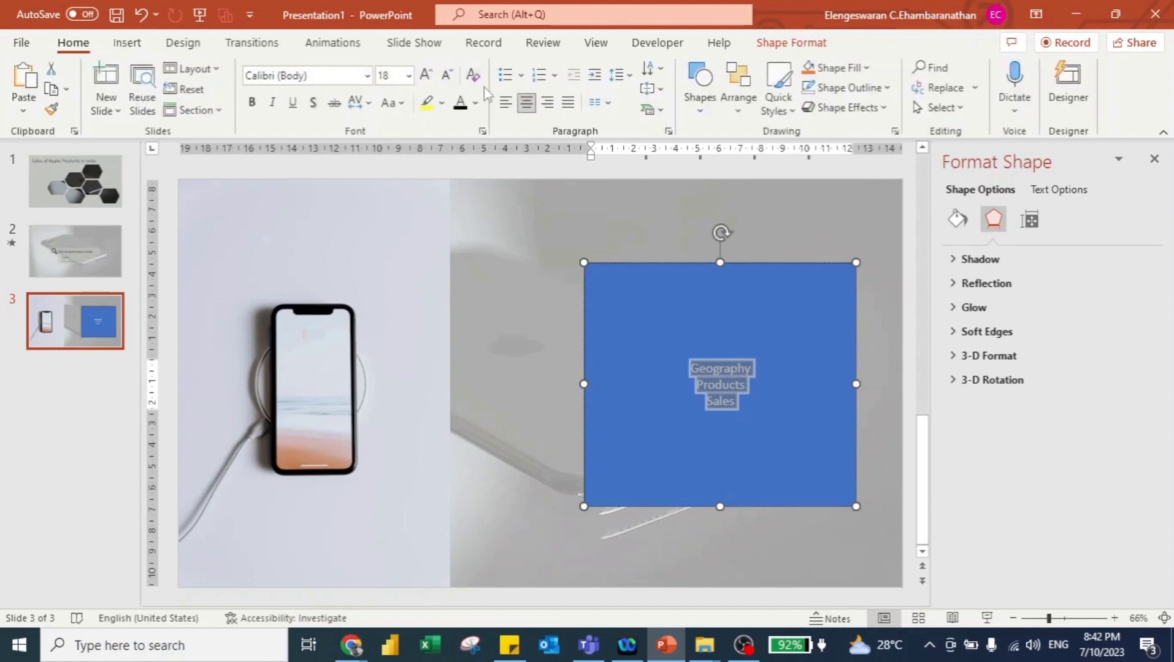
left_click(505, 74)
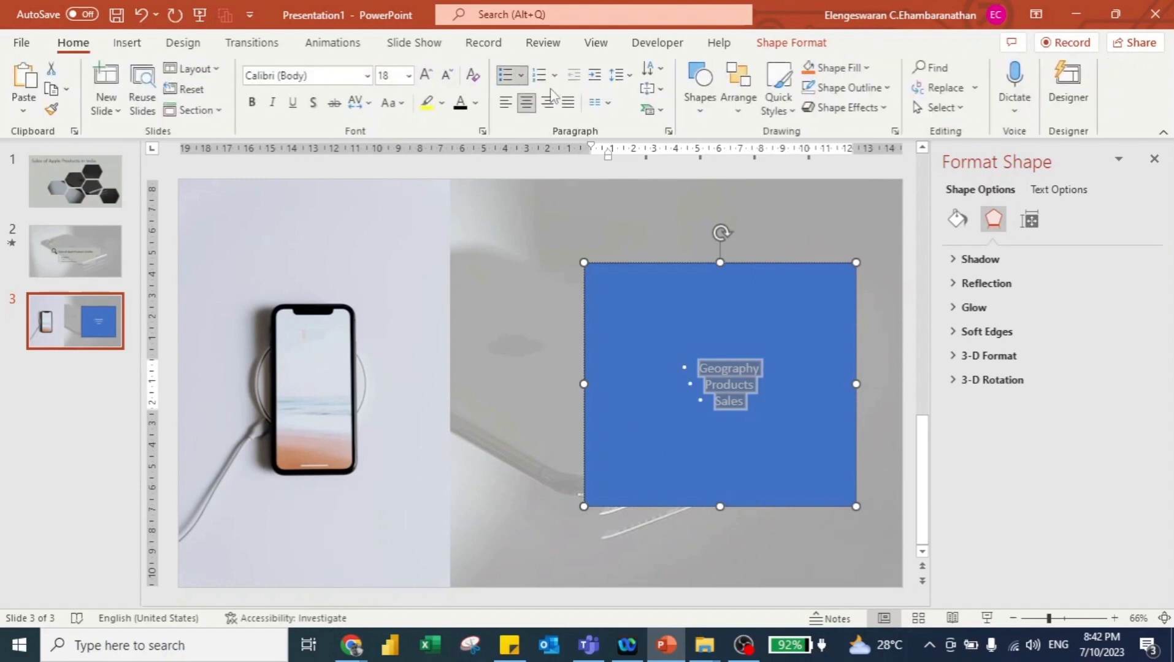
left_click(655, 110)
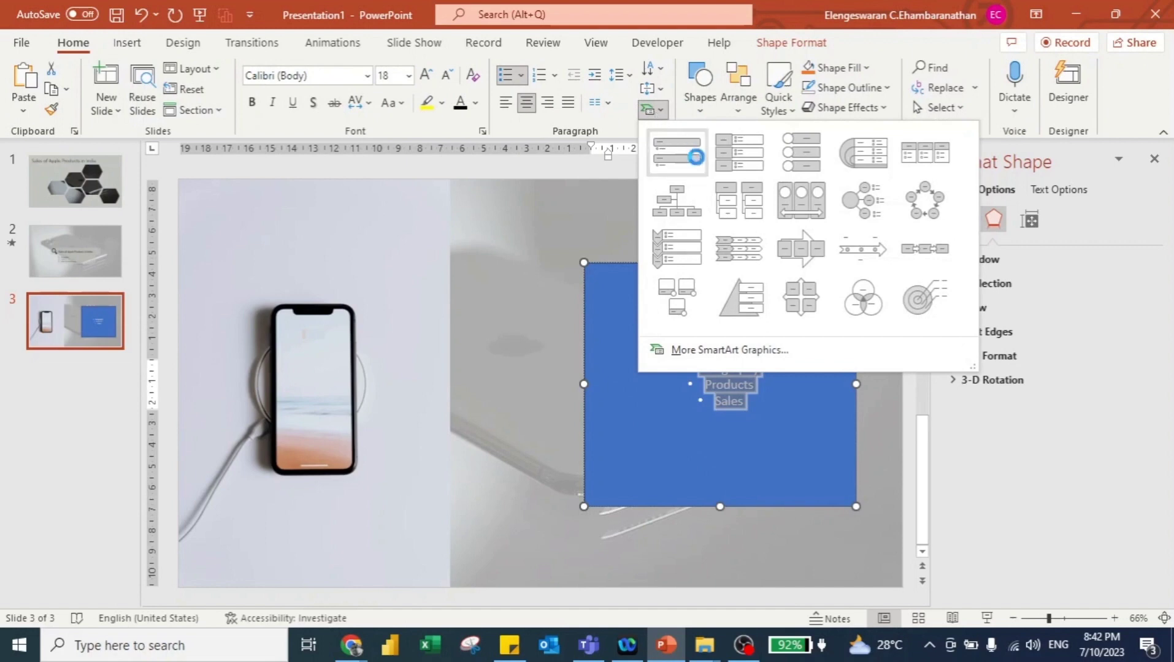
- Convert the list to Vertical Bullet List SmartArt, switch to Lined List, and enlarge it
left_click(677, 150)
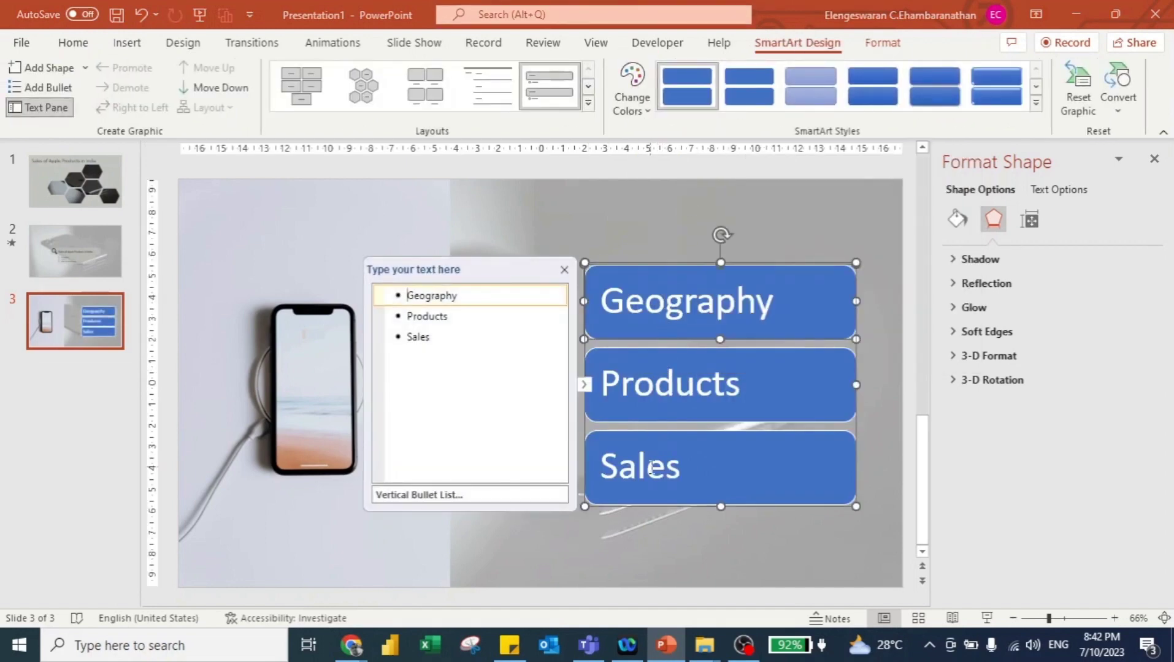
left_click(469, 86)
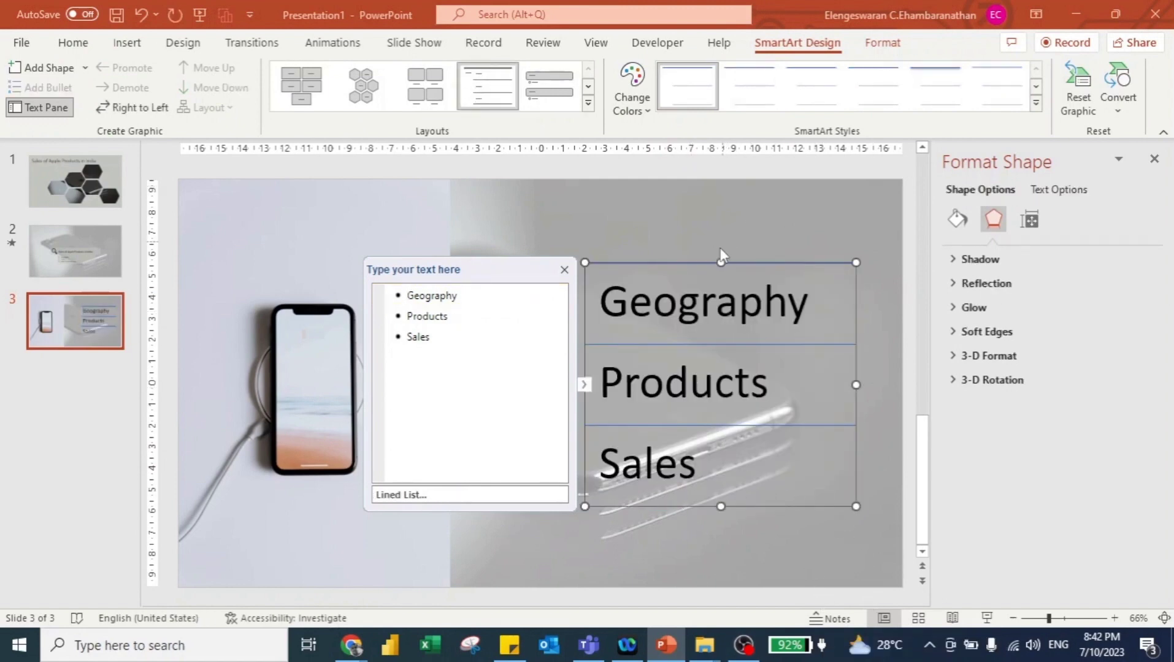
left_click_drag(718, 262, 717, 179)
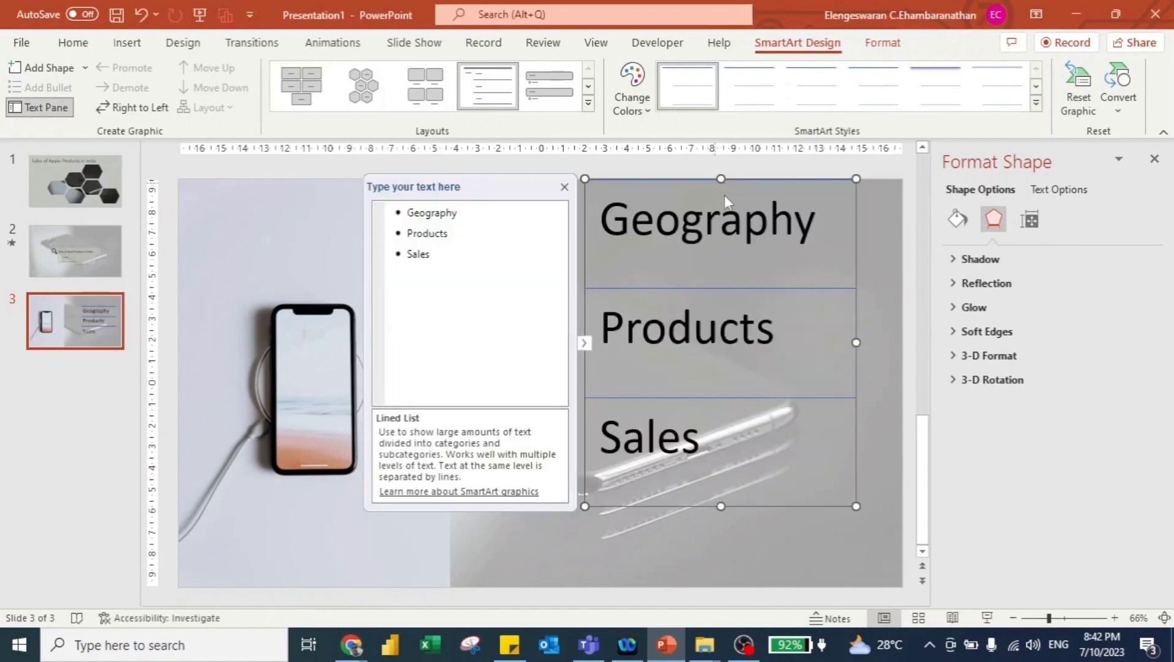
left_click_drag(856, 506, 902, 561)
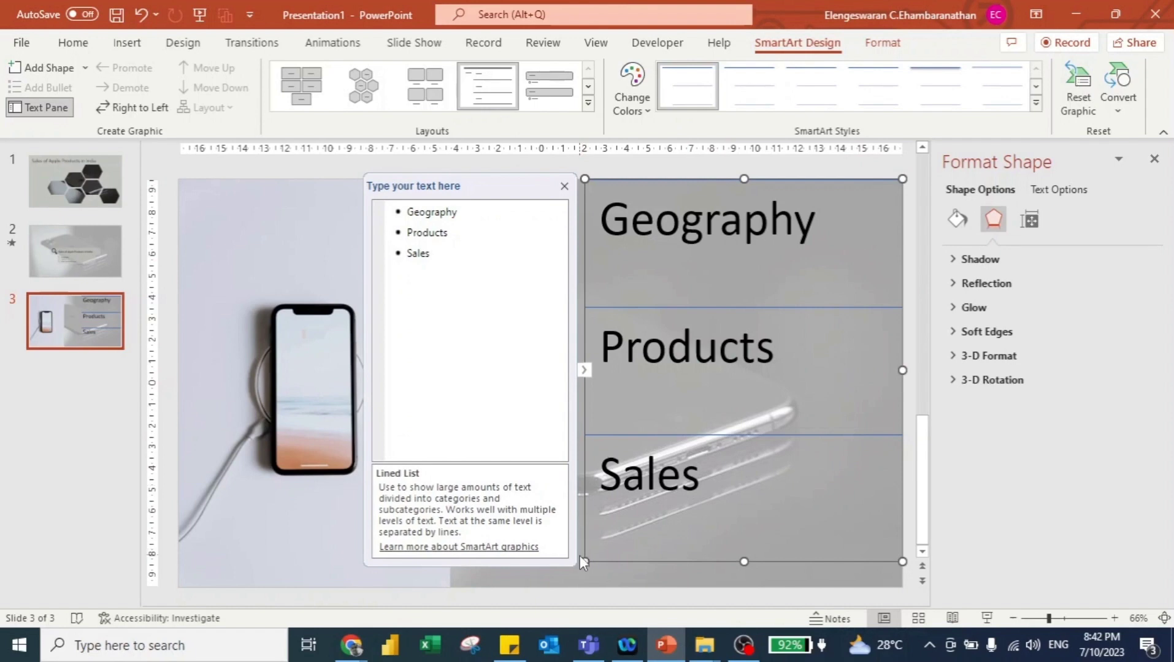
left_click_drag(582, 563, 526, 570)
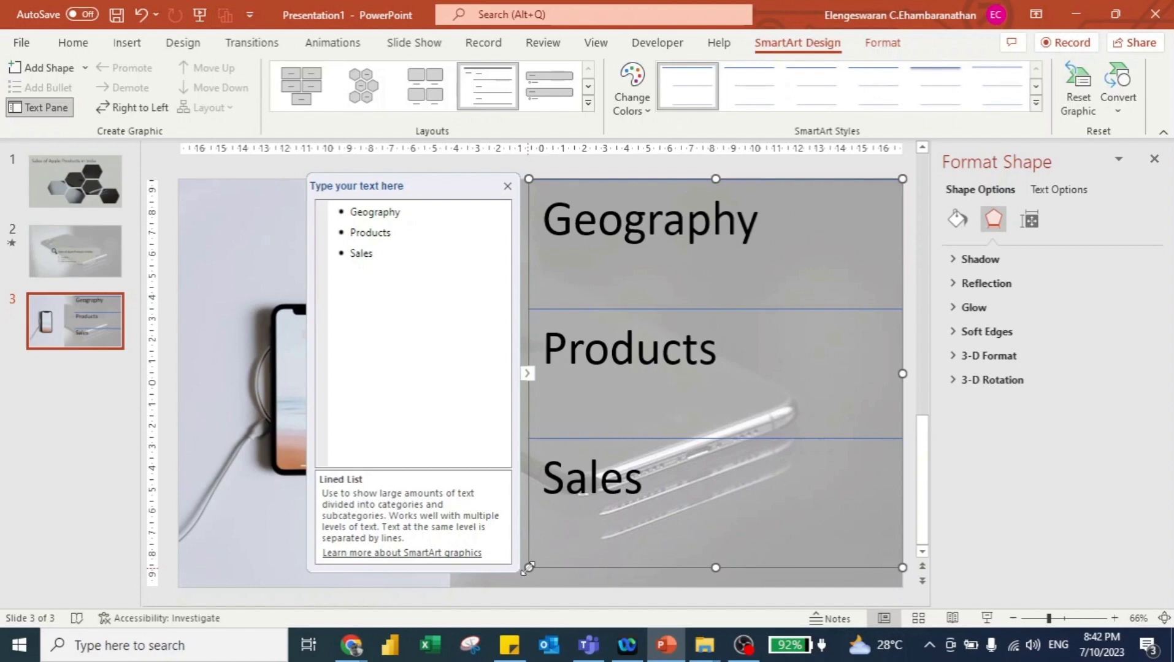
key("alt+Tab")
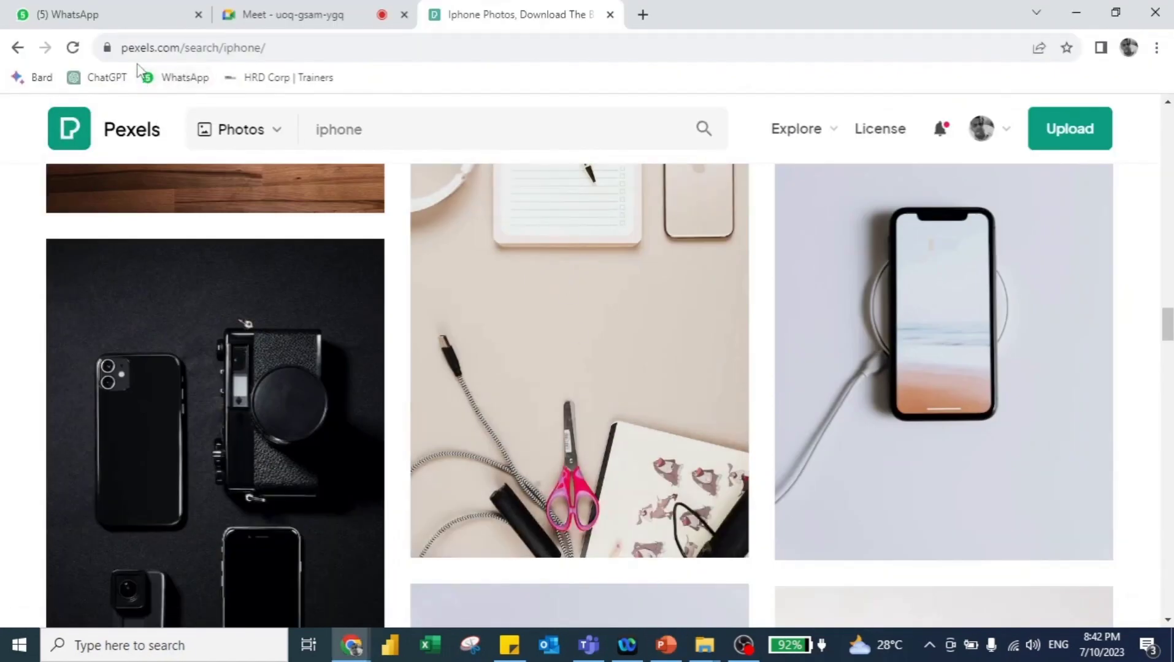
- Open the Noun Project website in a new Chrome tab by searching 'noun project'
key("ctrl+t")
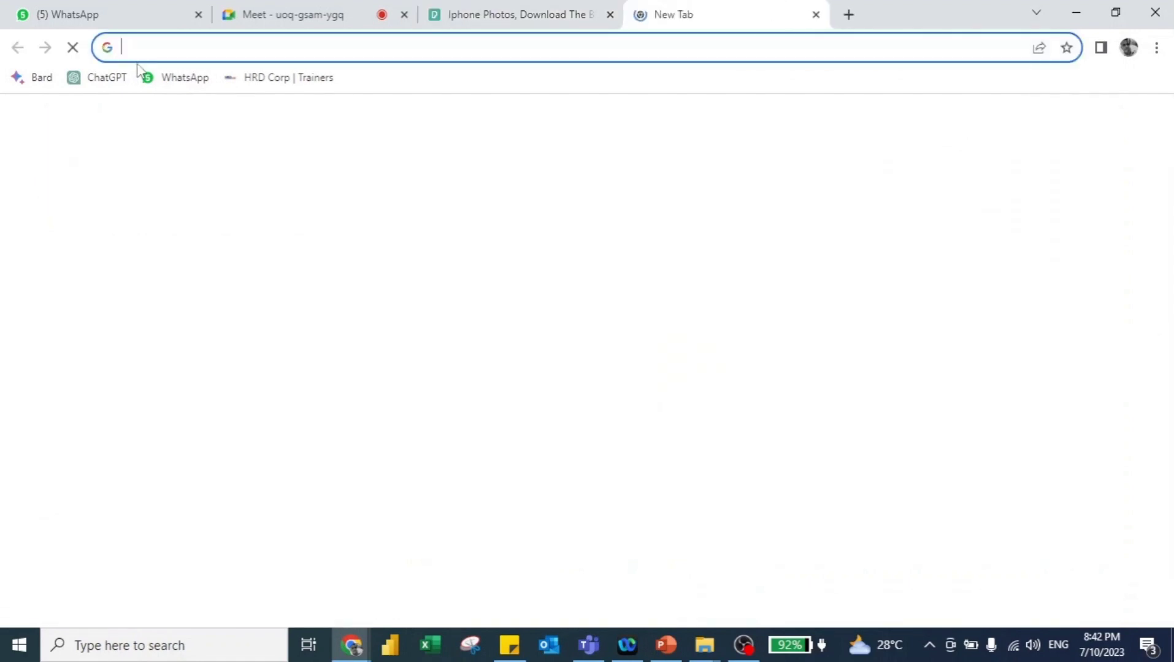
type("noun")
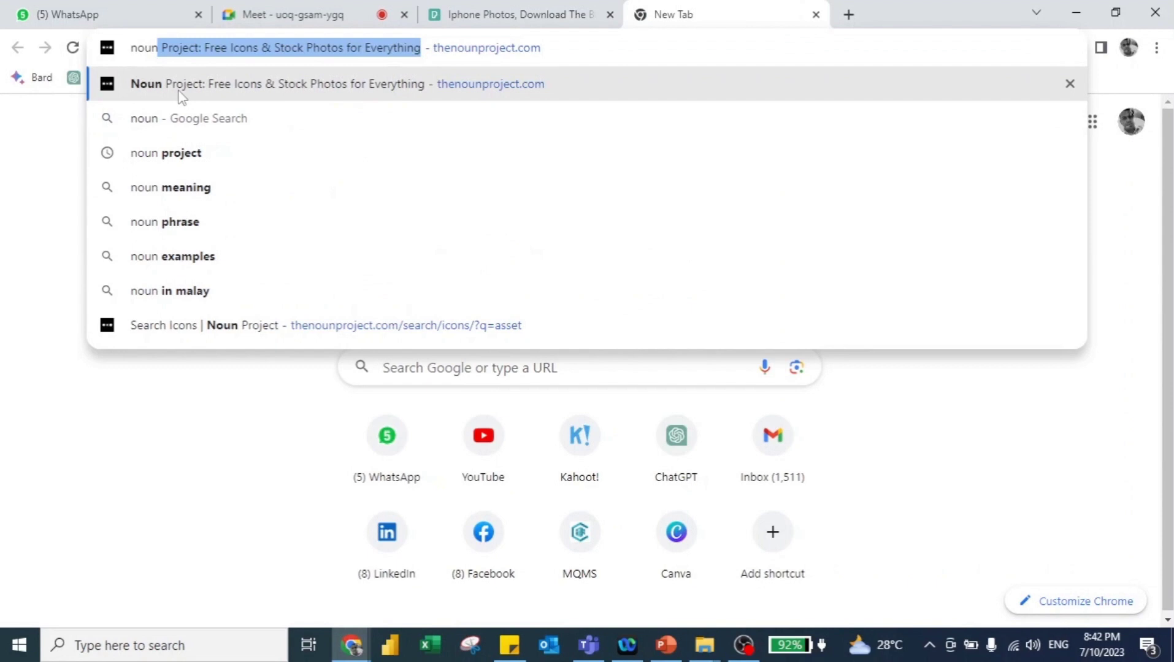
left_click(195, 154)
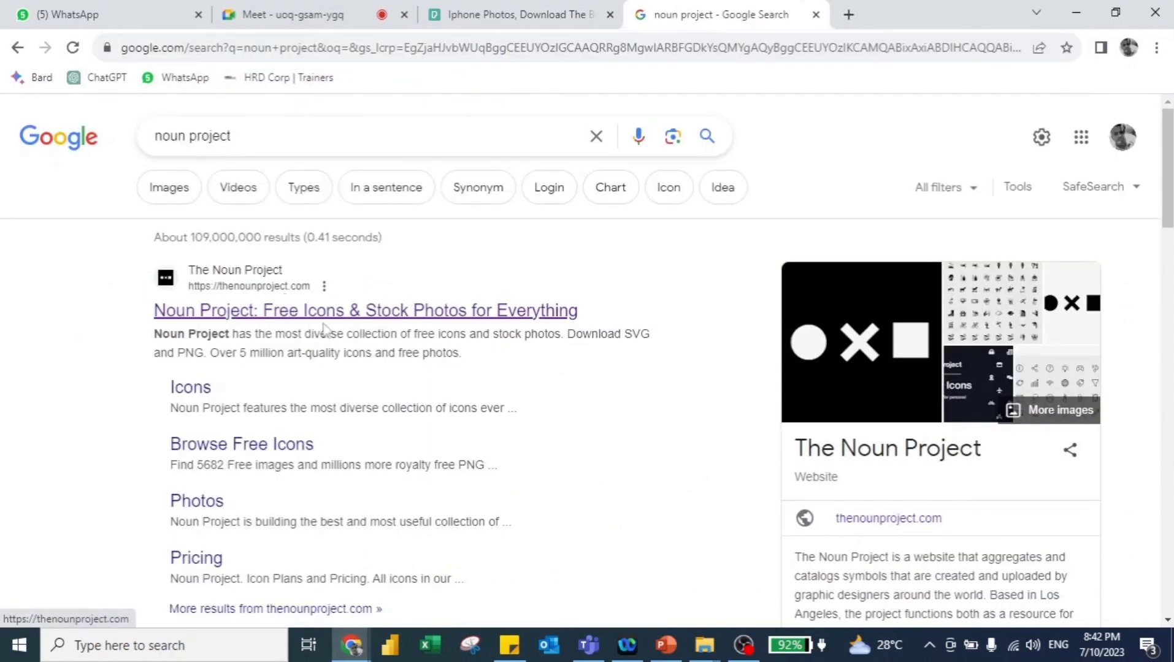
left_click(306, 313)
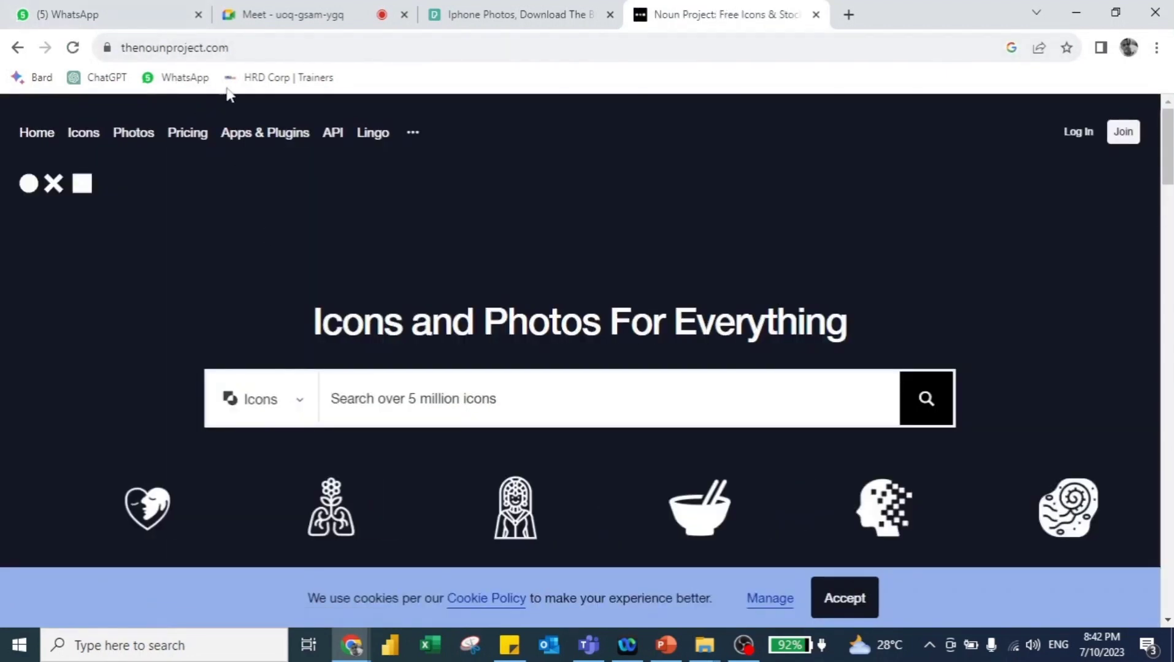
key("alt+Tab")
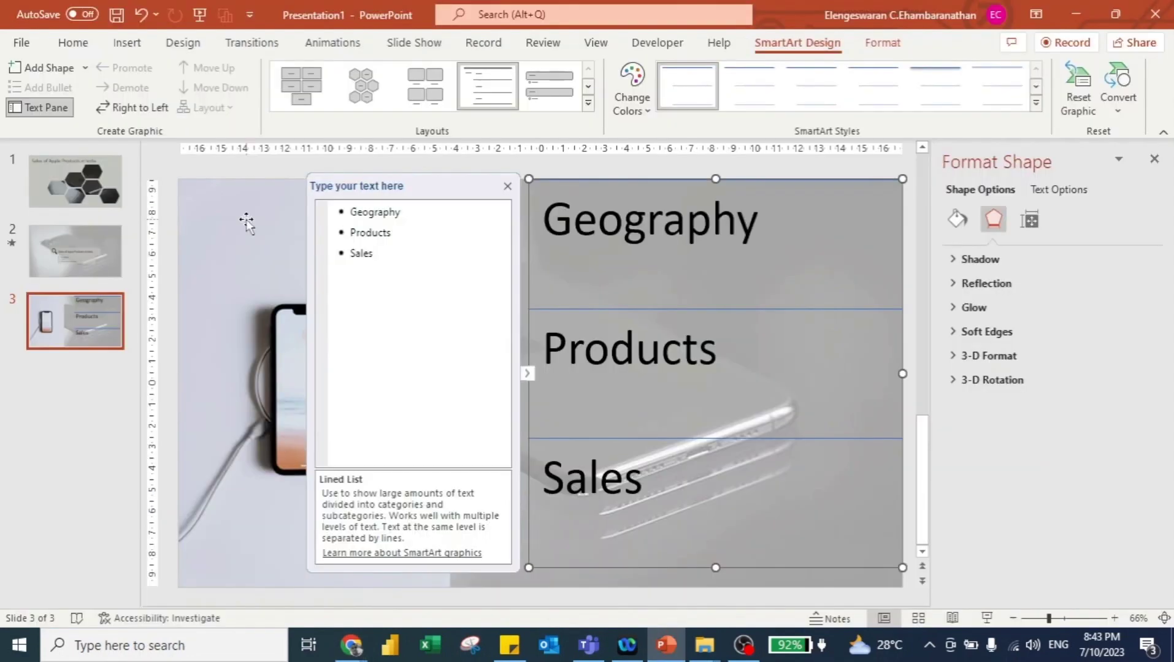
- Search PowerPoint's stock icons for 'tamilnadu', then 'malaysia', finding no matches
left_click(131, 48)
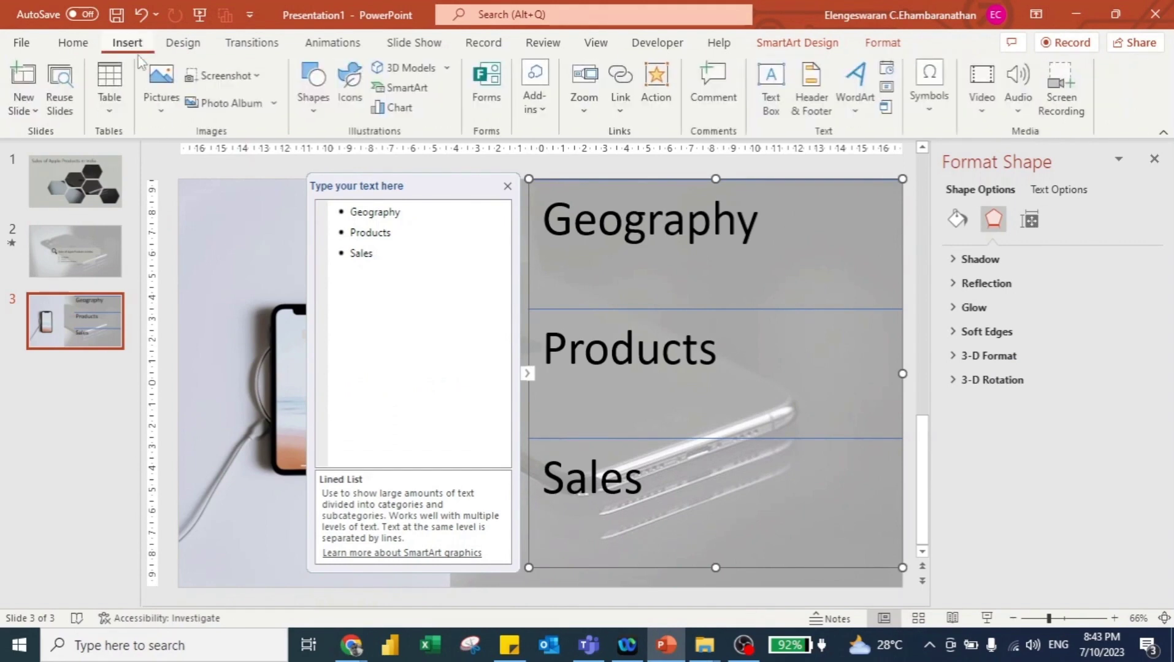
left_click(350, 95)
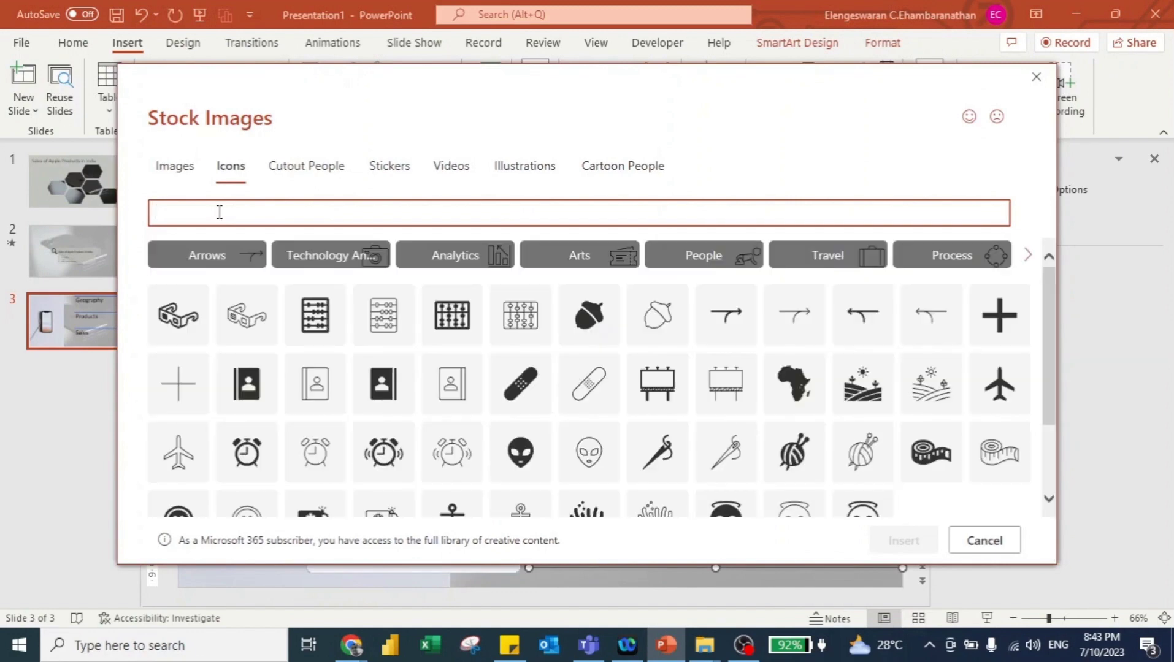
type("tamil")
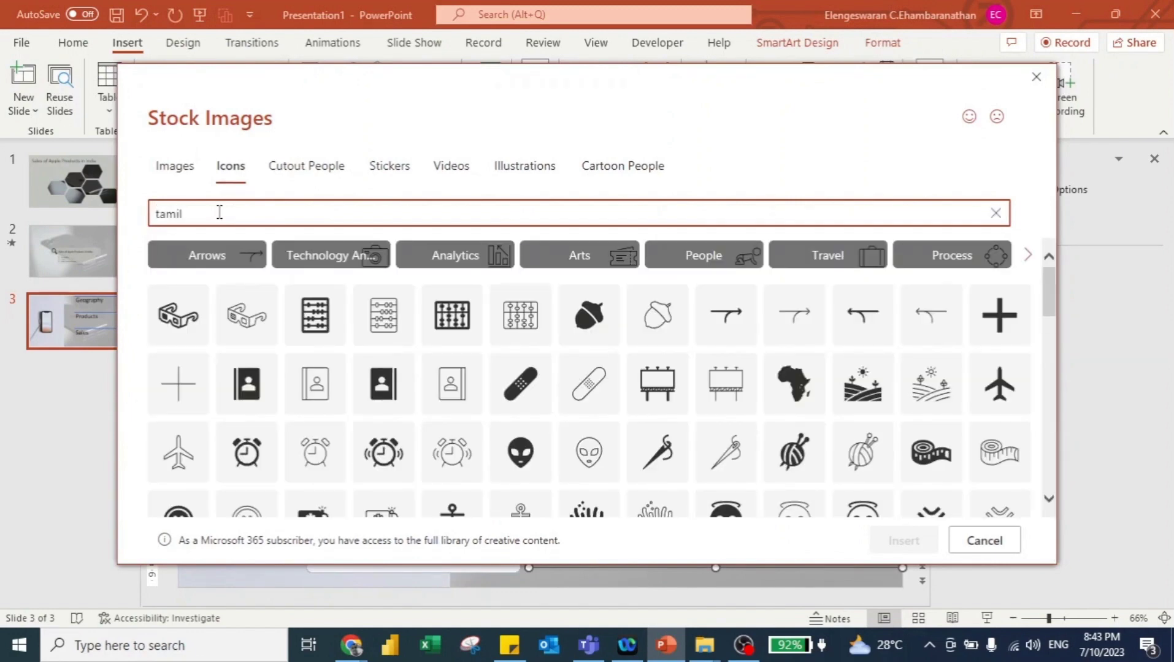
type("nadu")
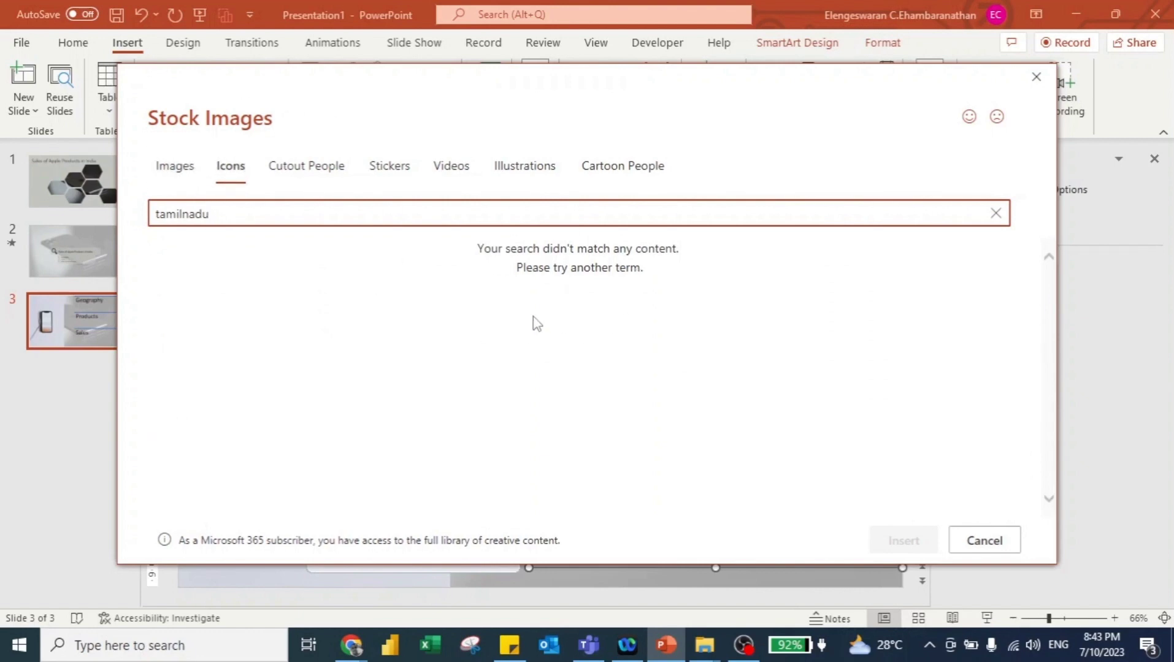
key("ctrl+a")
type("m")
- Search Noun Project icons for 'tamilnadu', then 'chennai', browsing the results
key("alt+Tab")
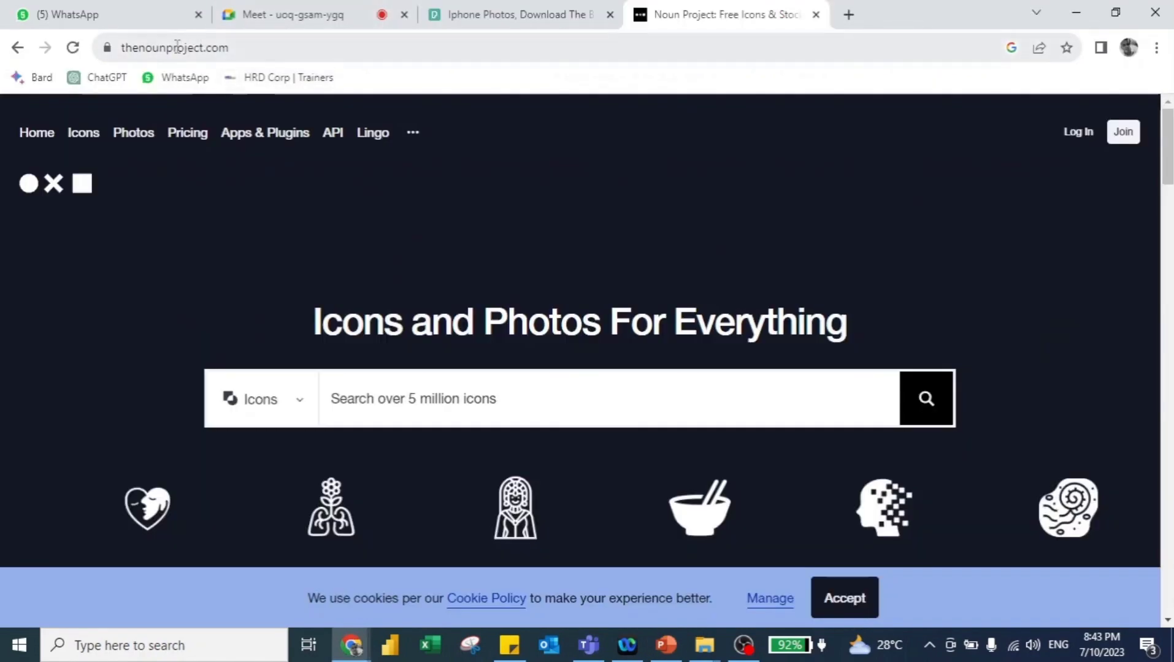
left_click(348, 399)
type("t")
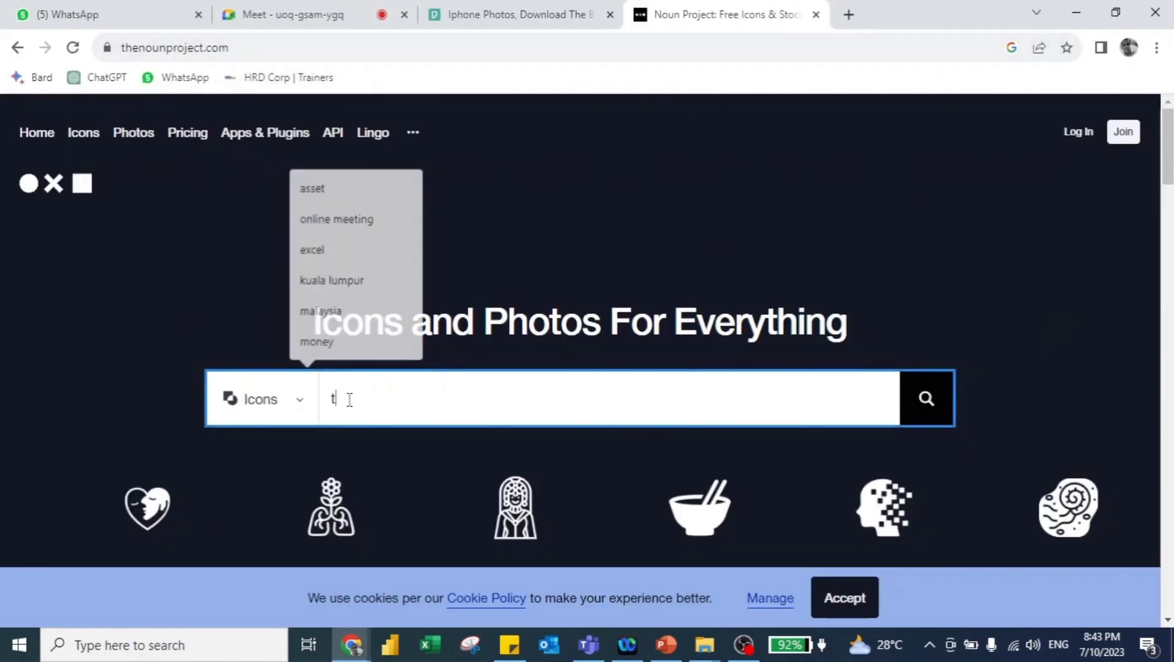
type("amilnadu")
key("Return")
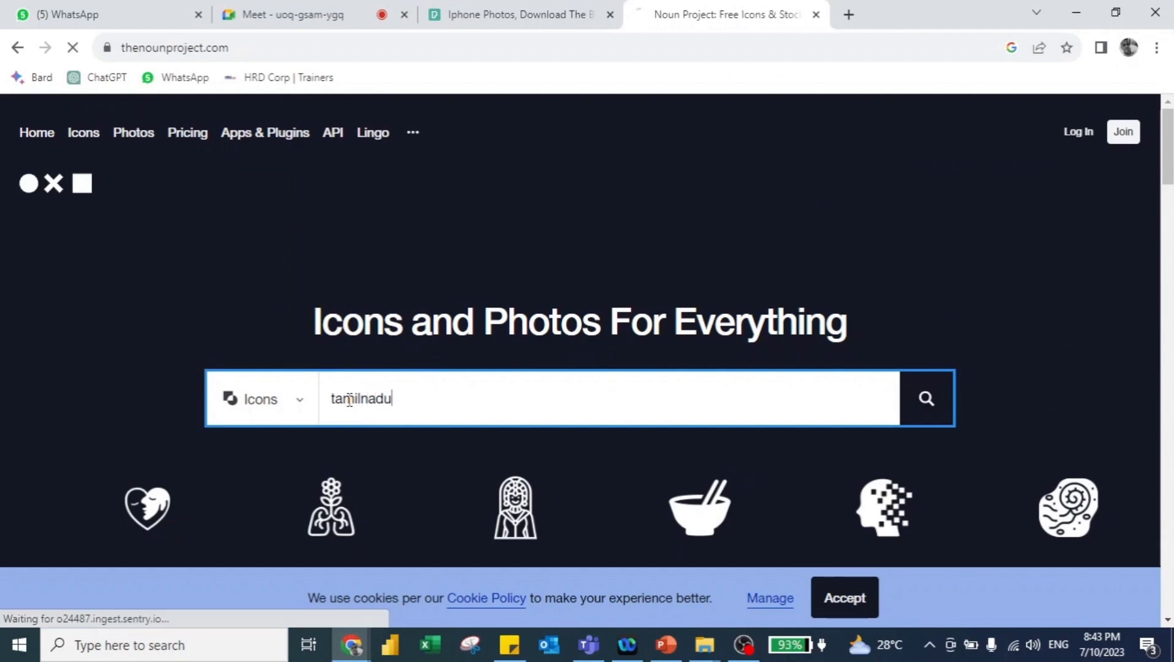
scroll(349, 400, "down", 1)
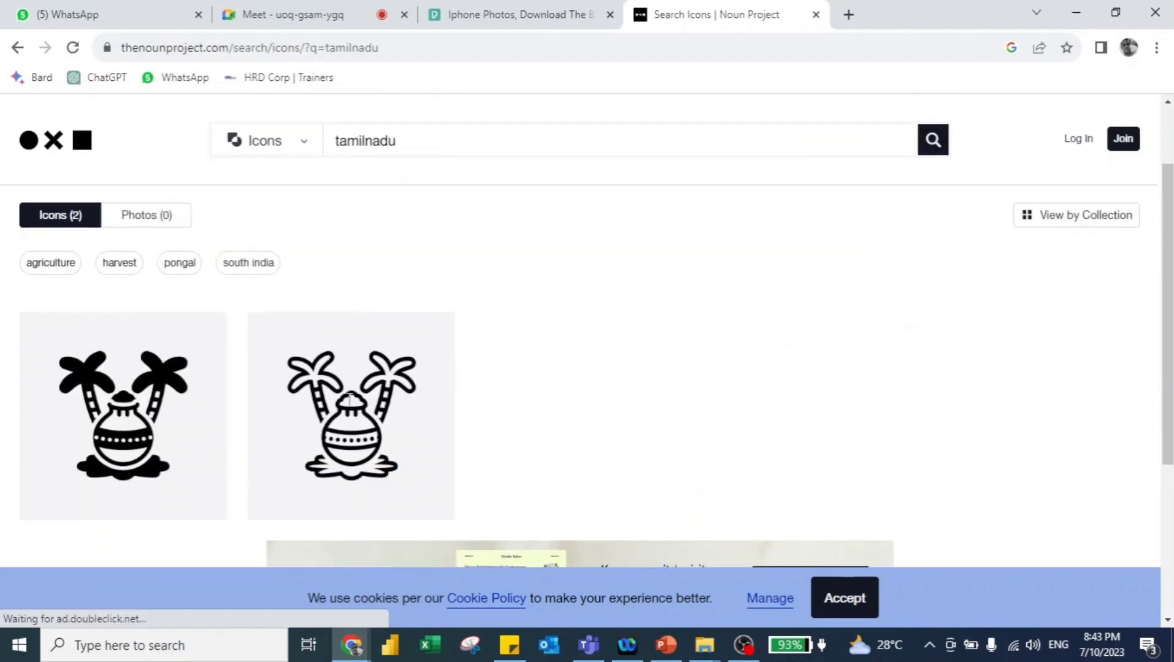
scroll(307, 541, "down", 2)
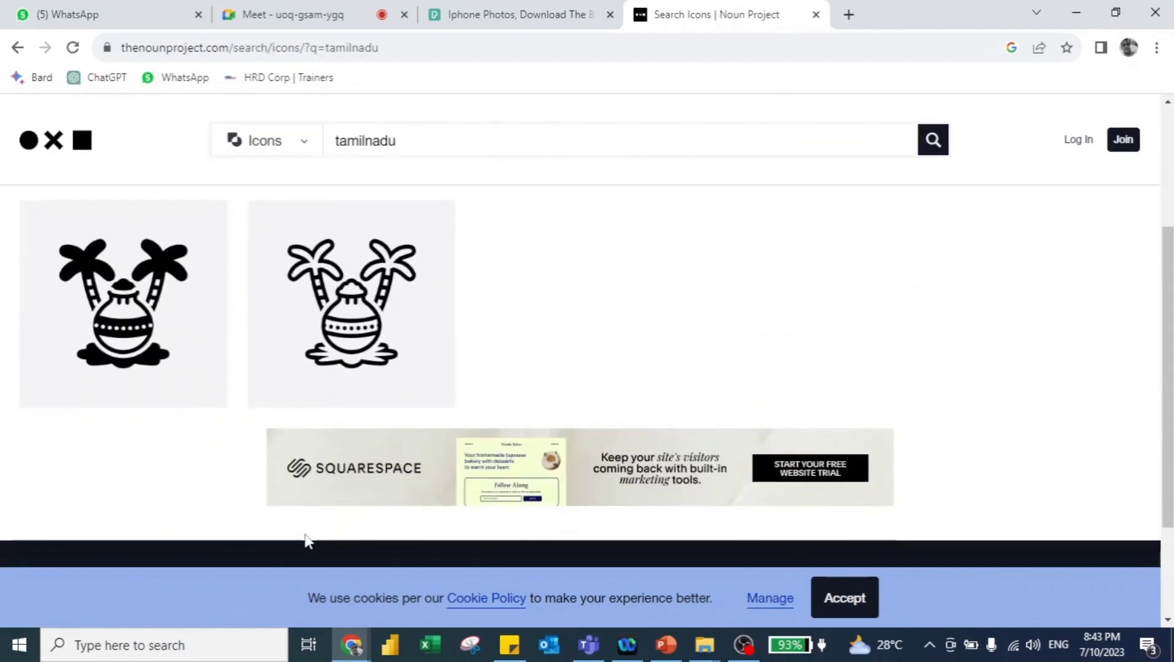
scroll(306, 542, "up", 3)
left_click(423, 176)
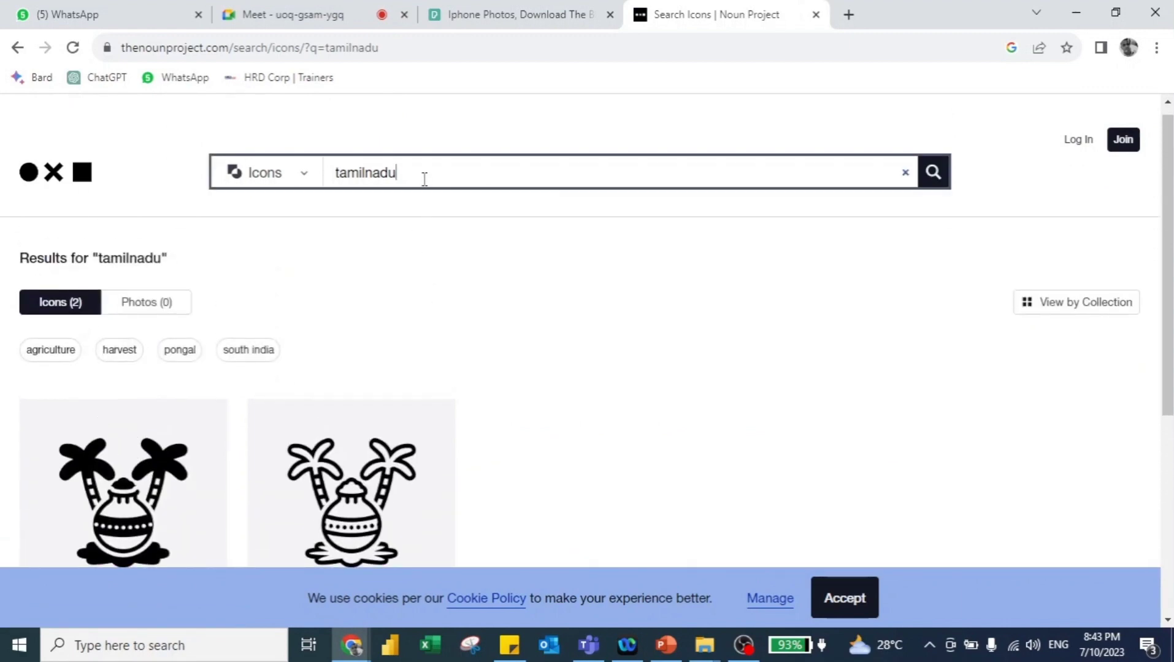
key("ctrl+a")
type("chenn")
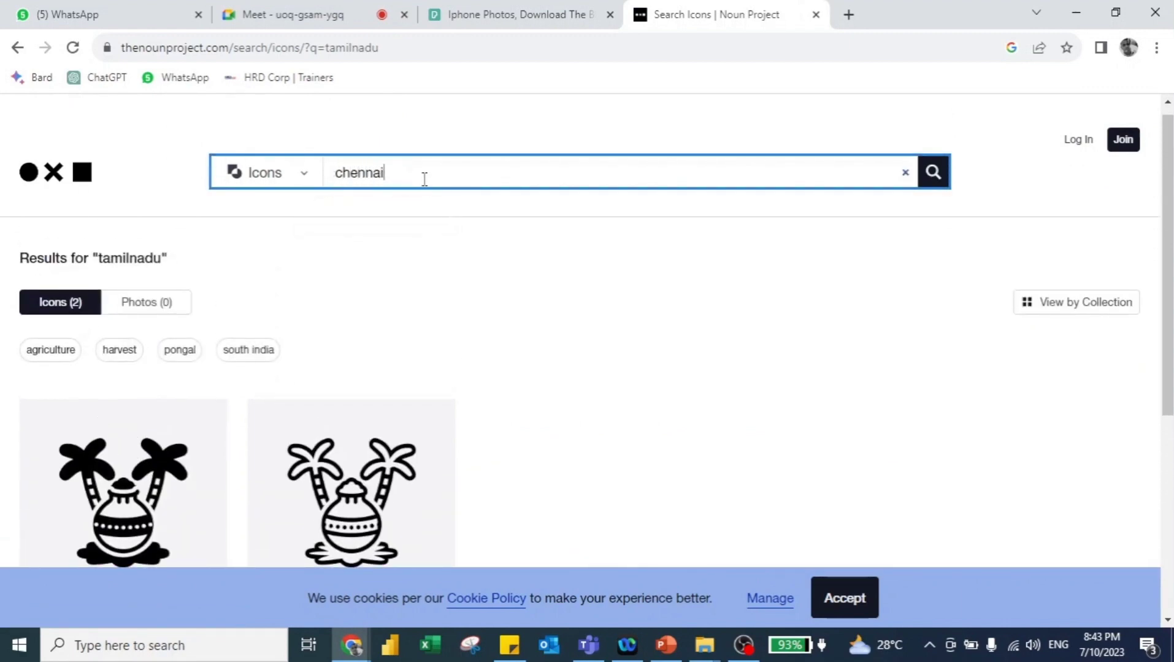
type("ai")
key("Return")
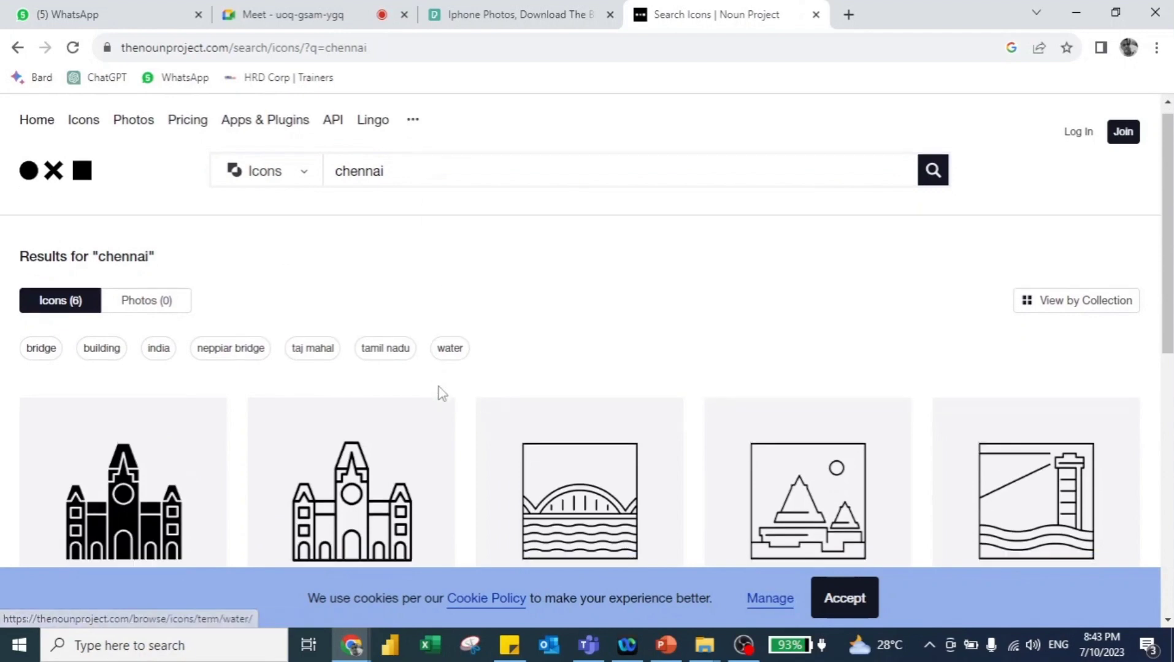
scroll(441, 392, "down", 4)
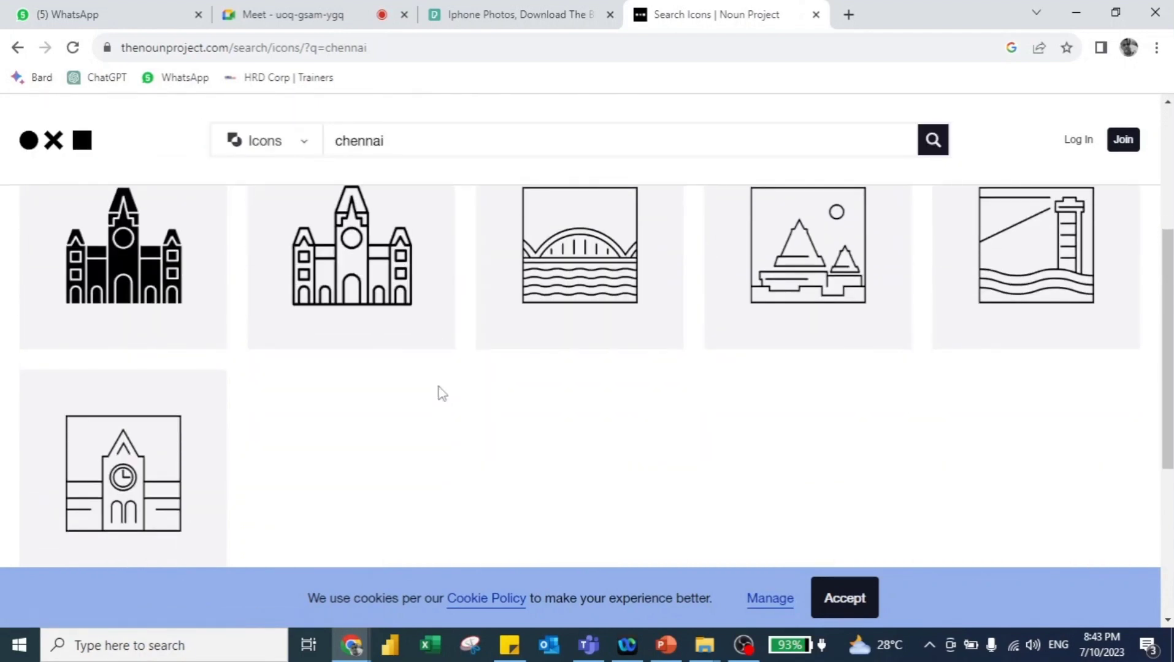
scroll(377, 303, "up", 3)
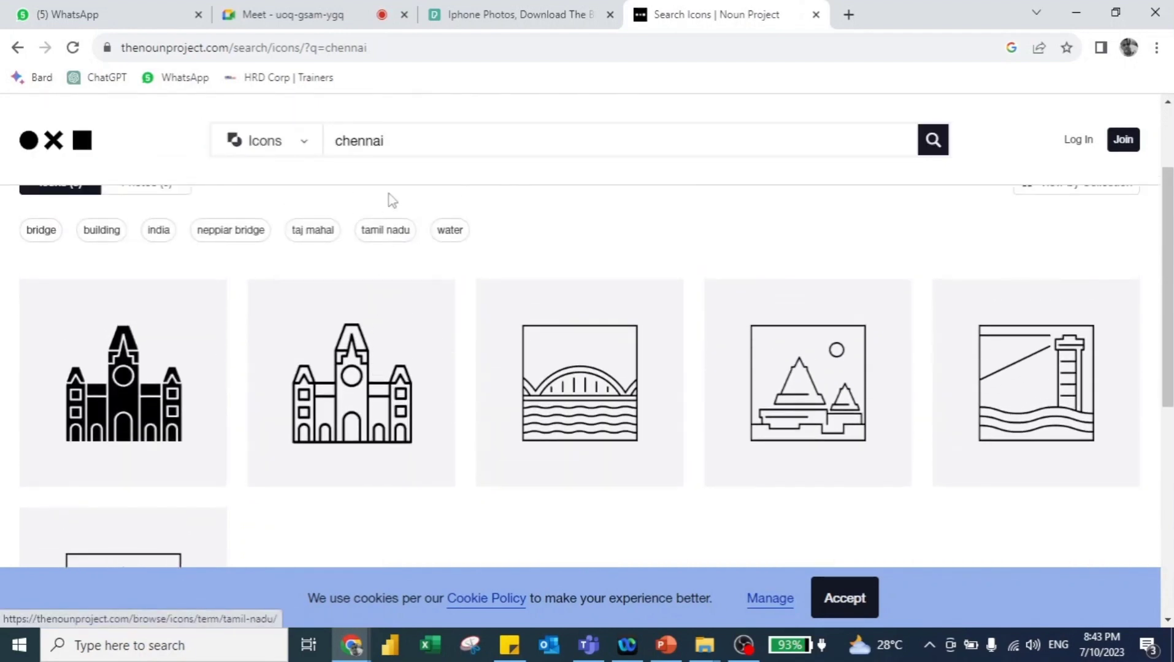
- Search Noun Project icons for 'malaysia', then 'india', showing Indian flag and map icons
left_click(406, 141)
key("ctrl+a")
type("mala")
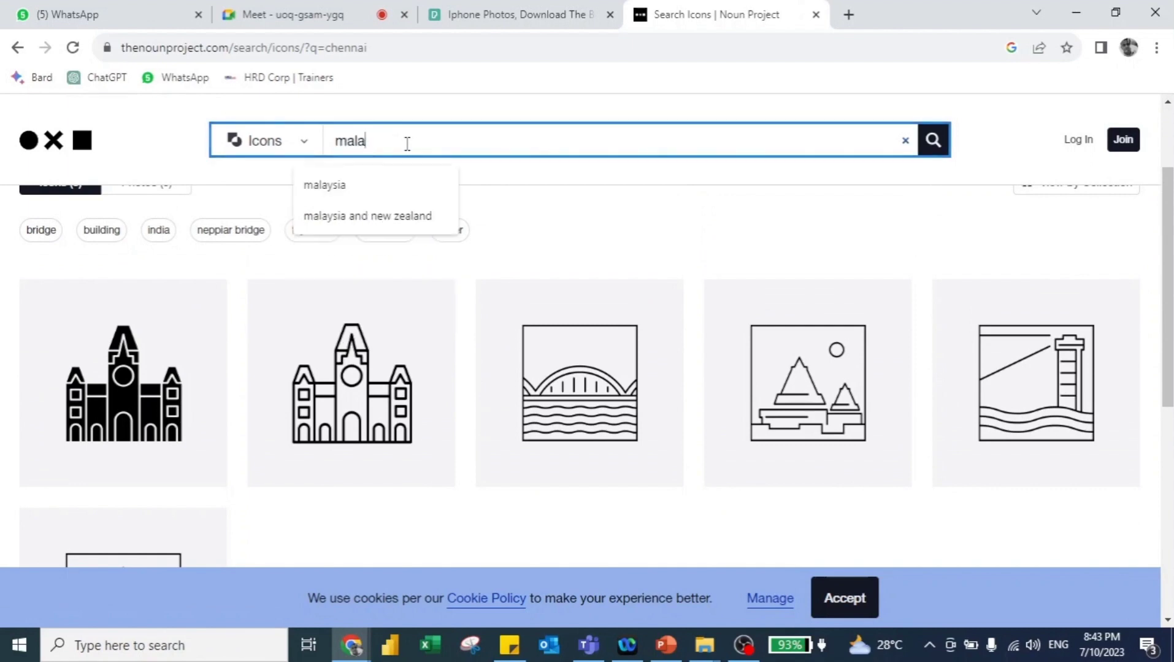
key("Return")
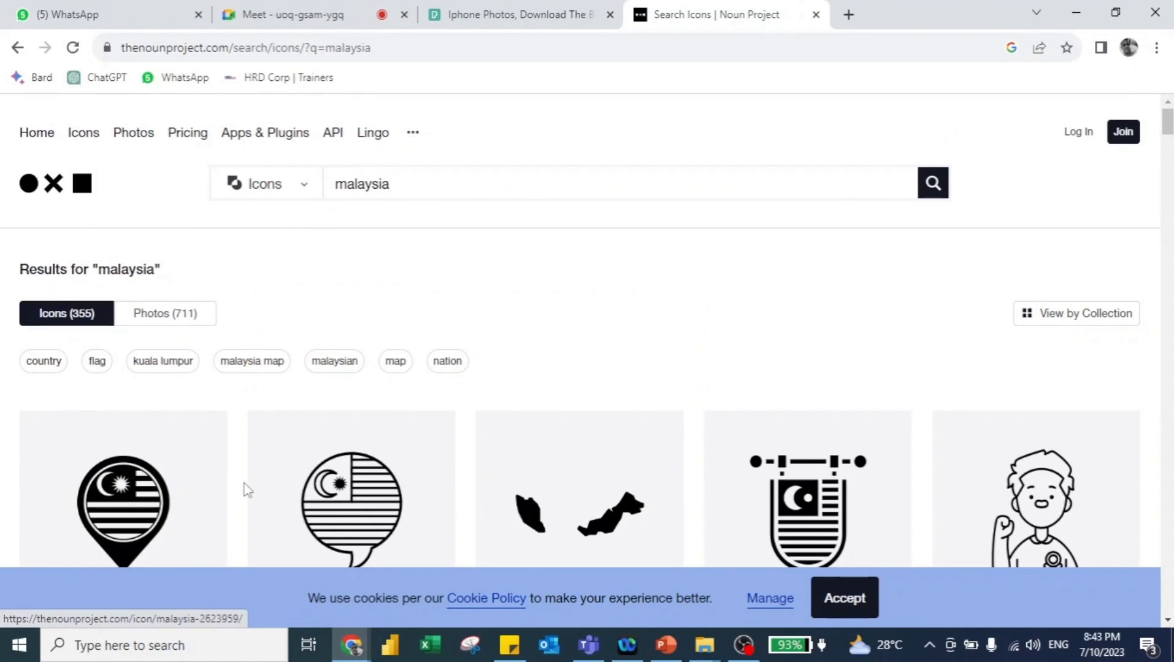
scroll(248, 491, "down", 5)
scroll(248, 490, "up", 3)
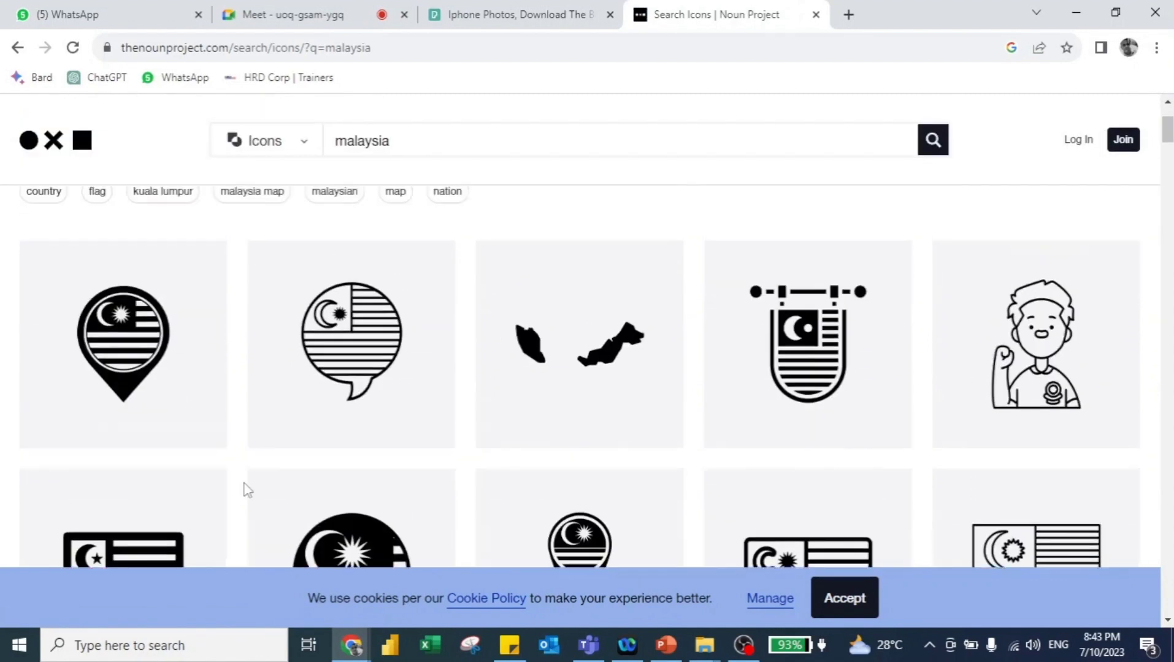
scroll(247, 491, "up", 1)
left_click(412, 144)
double_click(411, 144)
type("i")
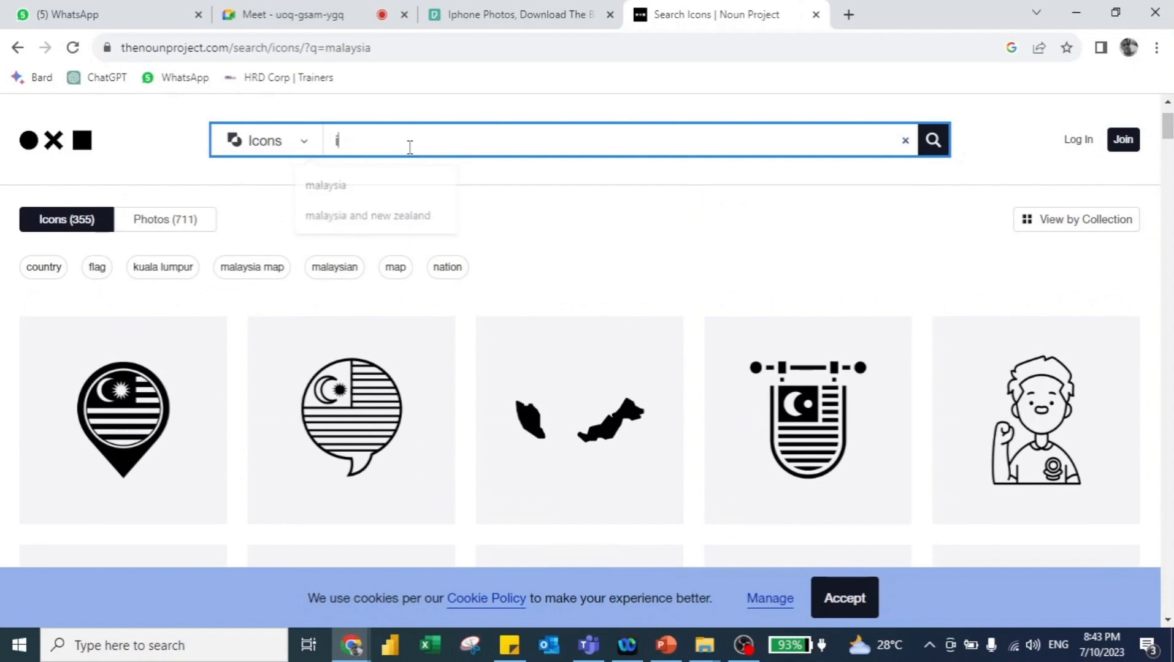
type("ndia")
key("Return")
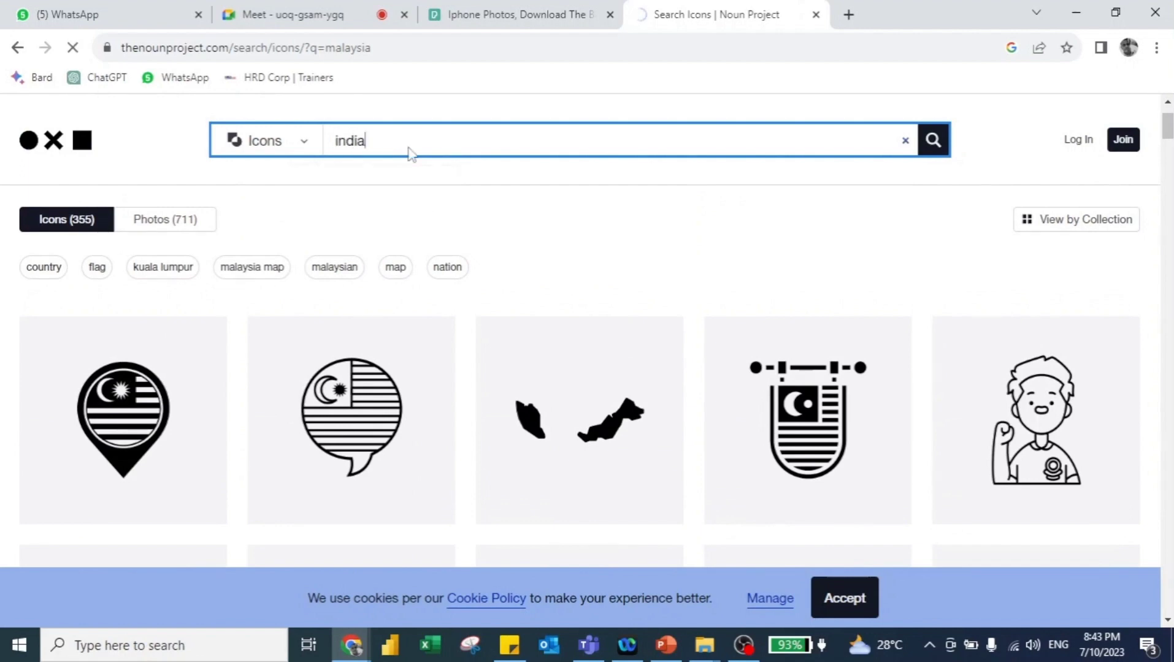
scroll(271, 440, "down", 2)
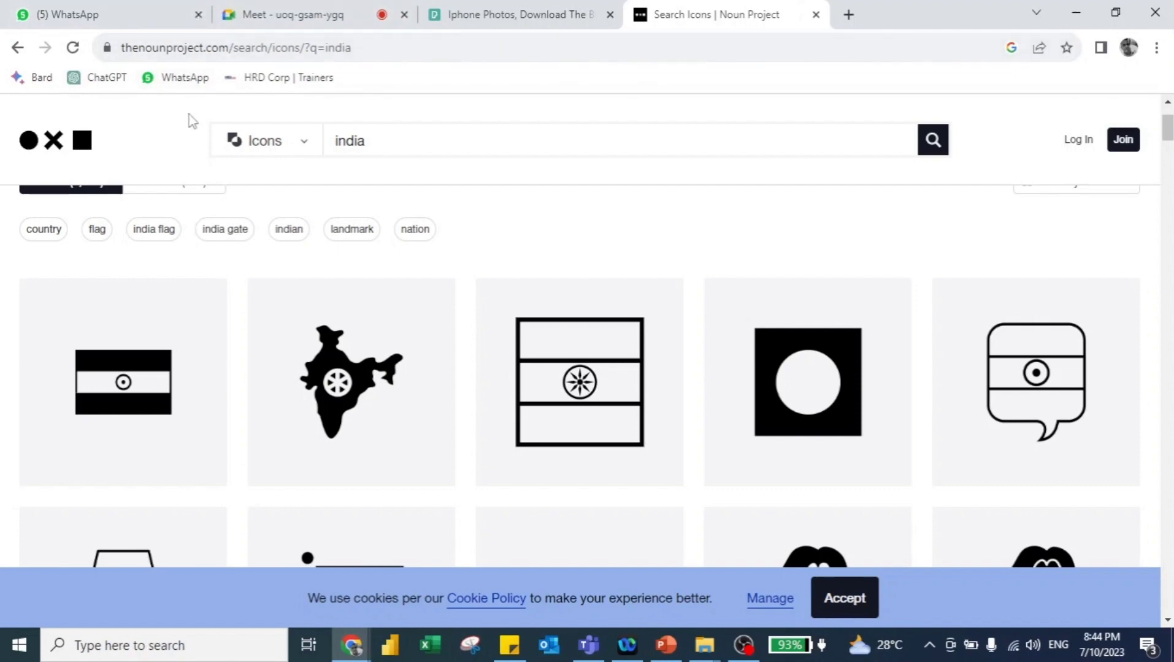
- Search Noun Project for 'global' and copy the world globe icon image
left_click(374, 141)
double_click(373, 141)
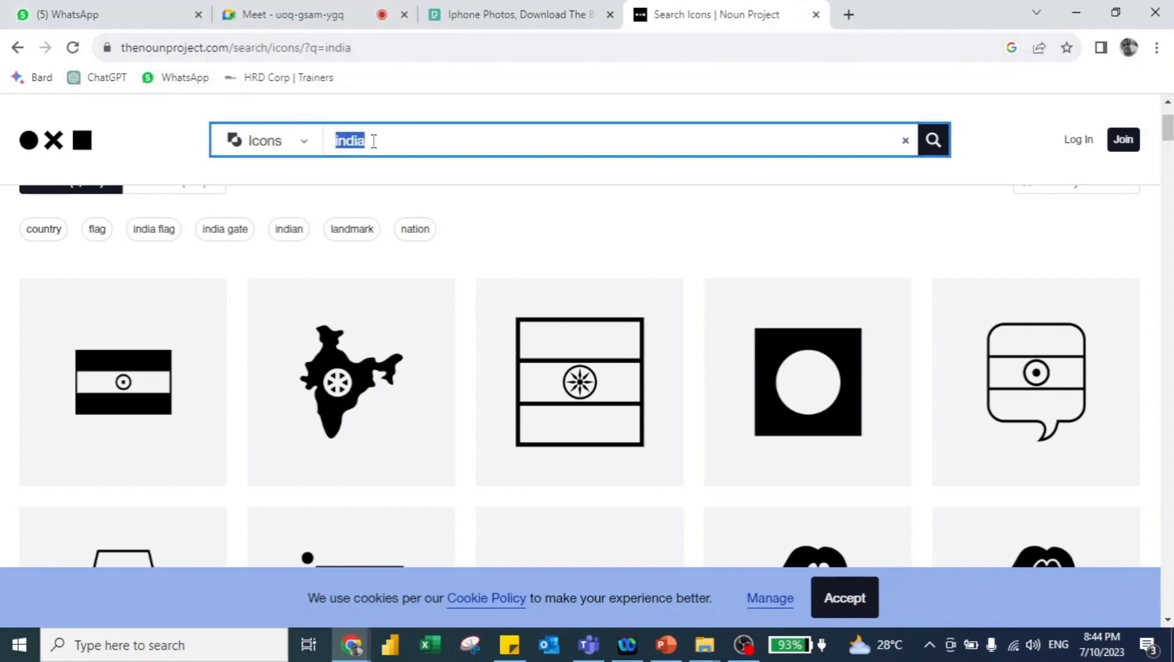
type("global")
key("Return")
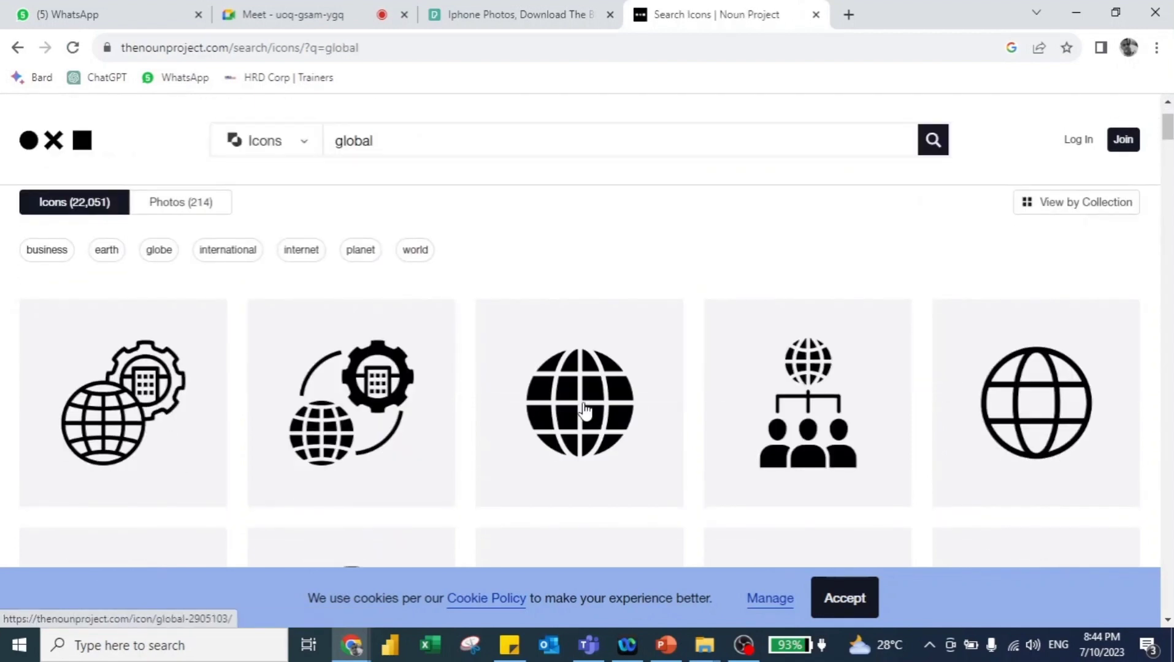
scroll(582, 410, "down", 3)
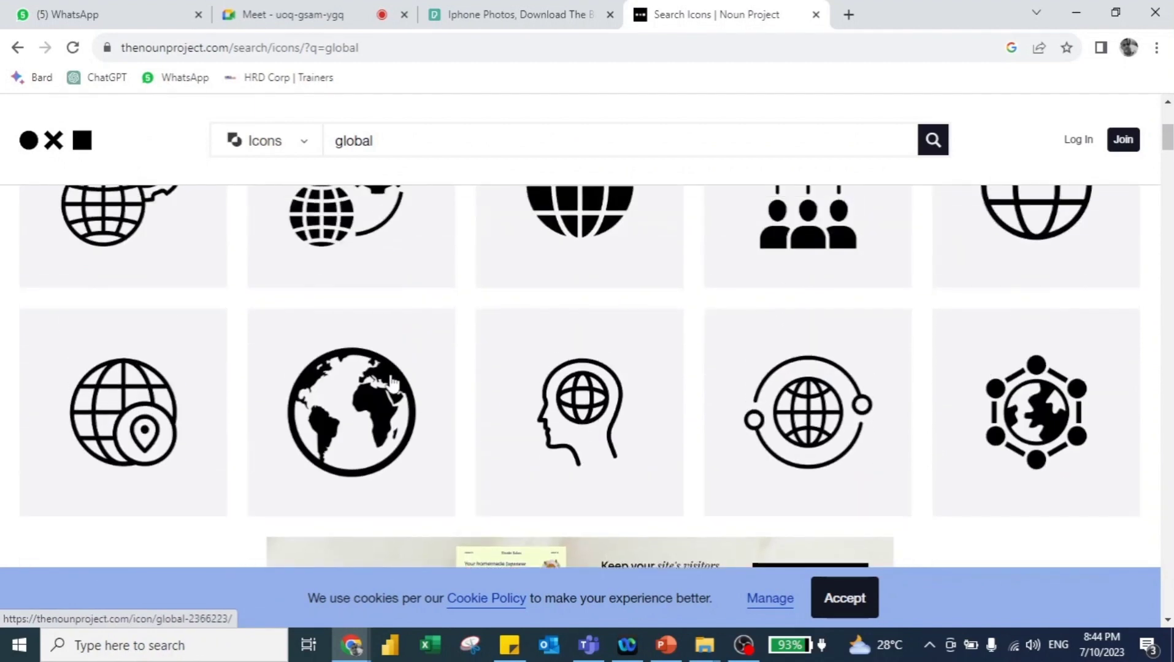
right_click(384, 370)
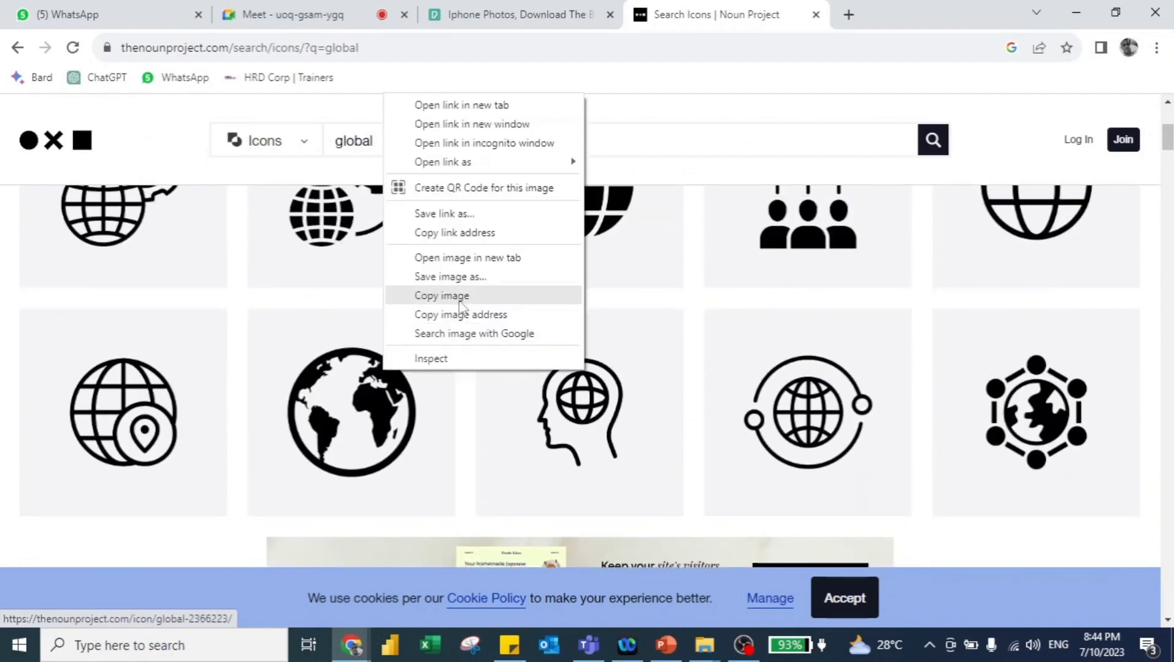
left_click(459, 296)
key("alt+Tab")
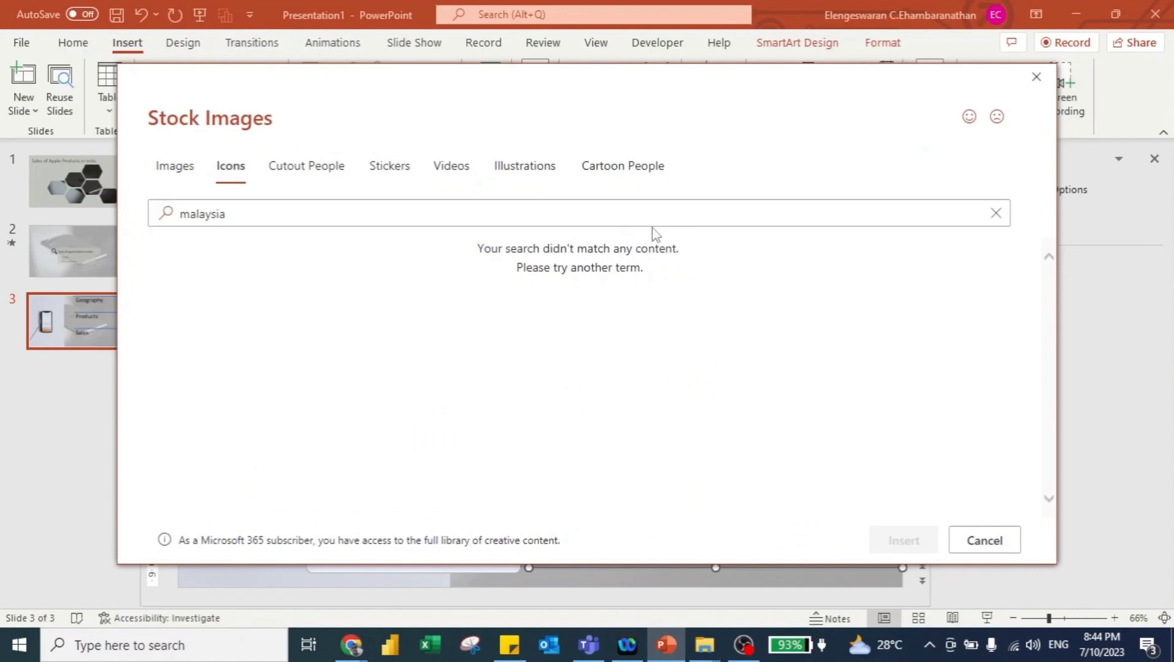
- Cancel Stock Images, paste the globe icon onto slide 3, and shrink it beside Geography
left_click(982, 541)
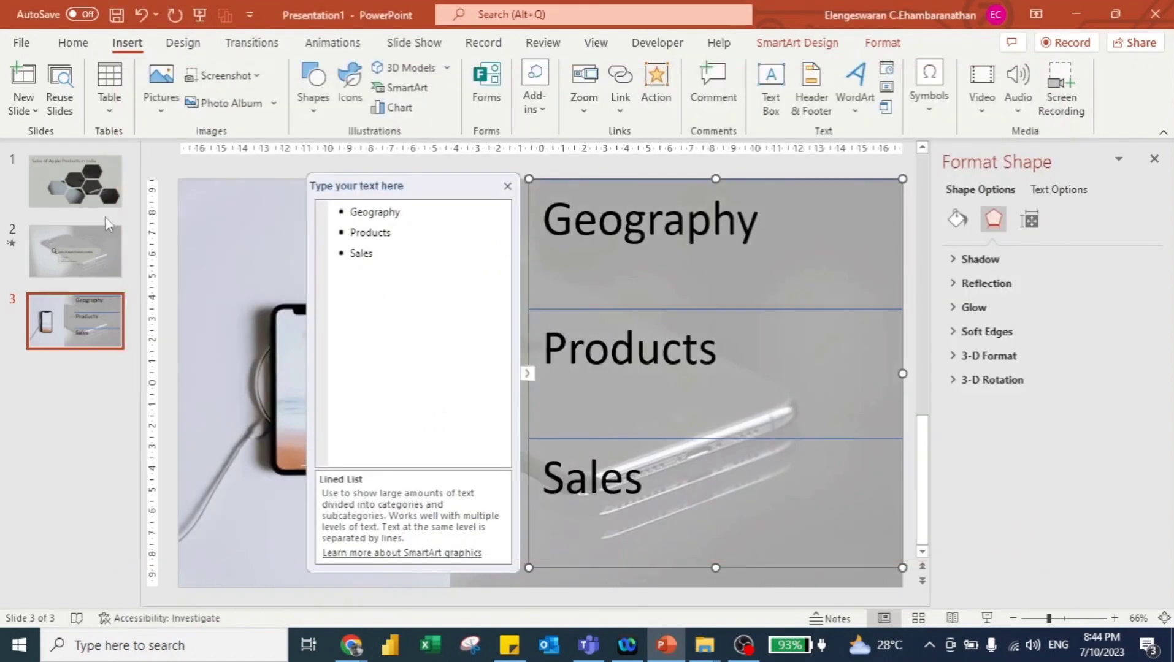
left_click(507, 185)
right_click(474, 211)
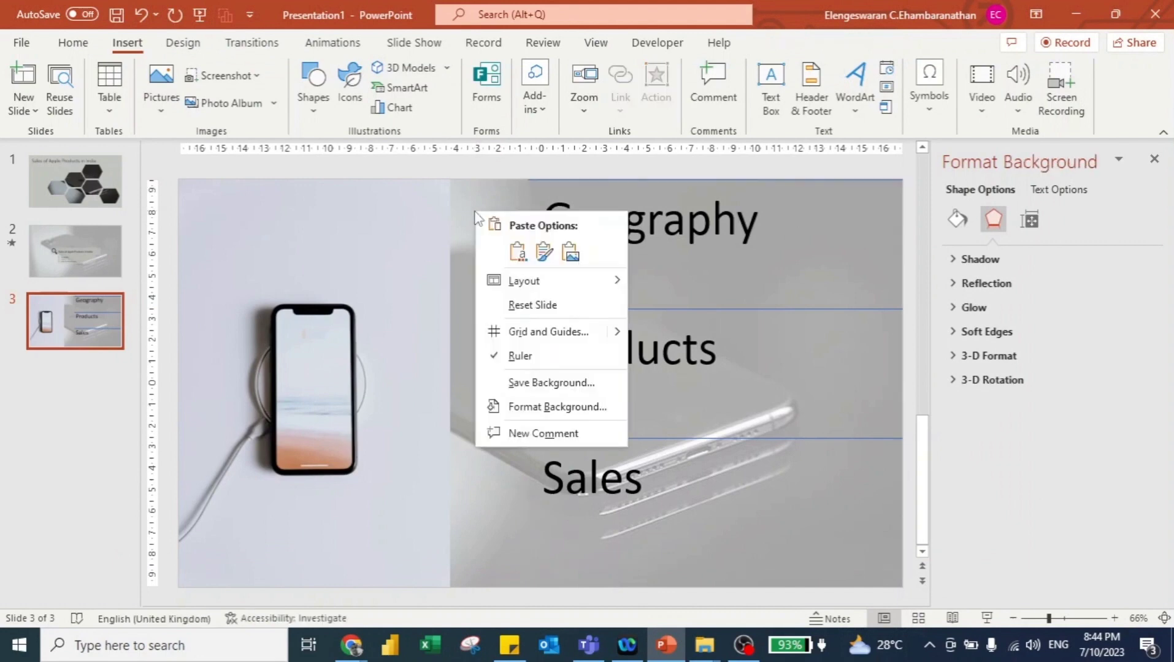
left_click(570, 251)
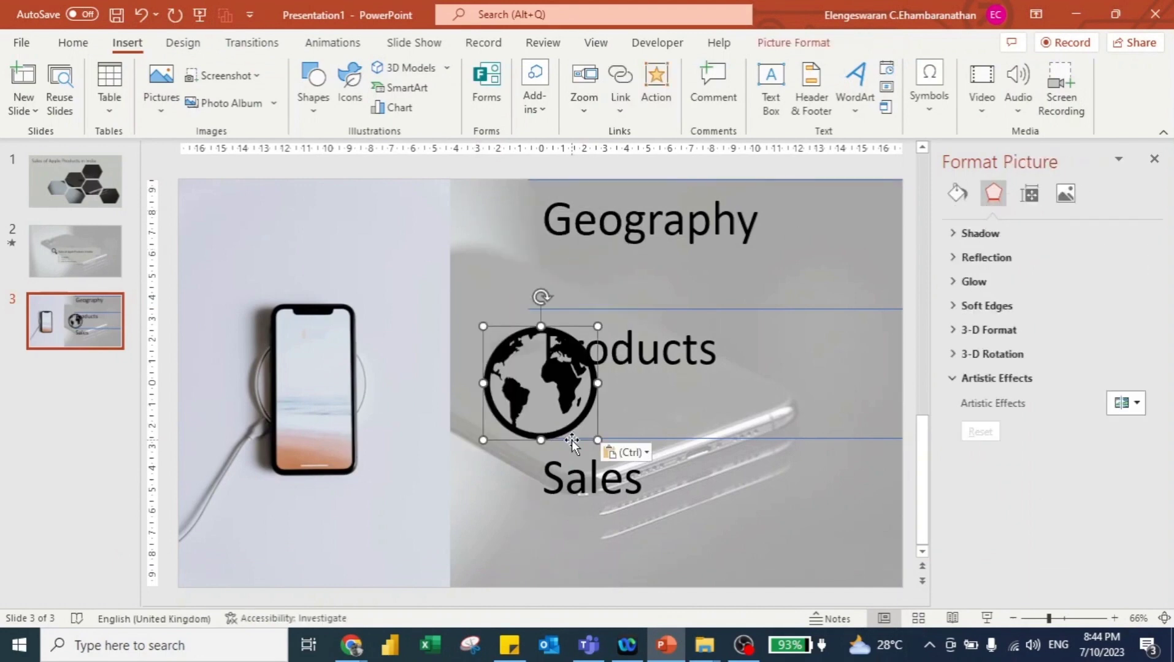
left_click_drag(545, 403, 488, 261)
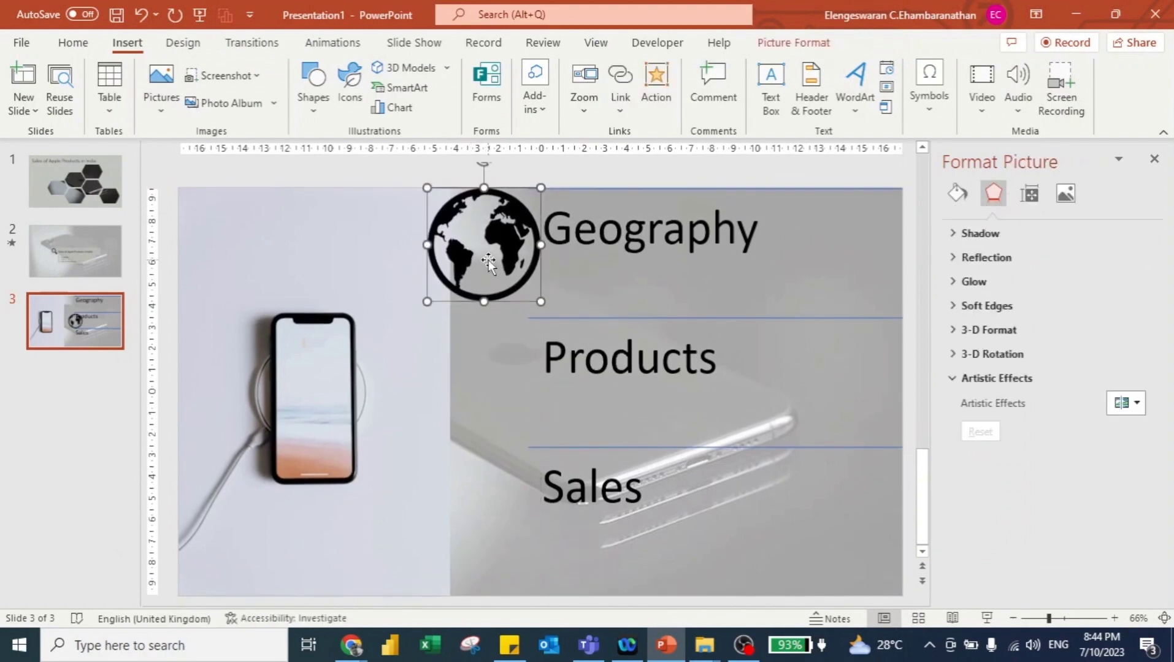
left_click_drag(414, 314, 483, 250)
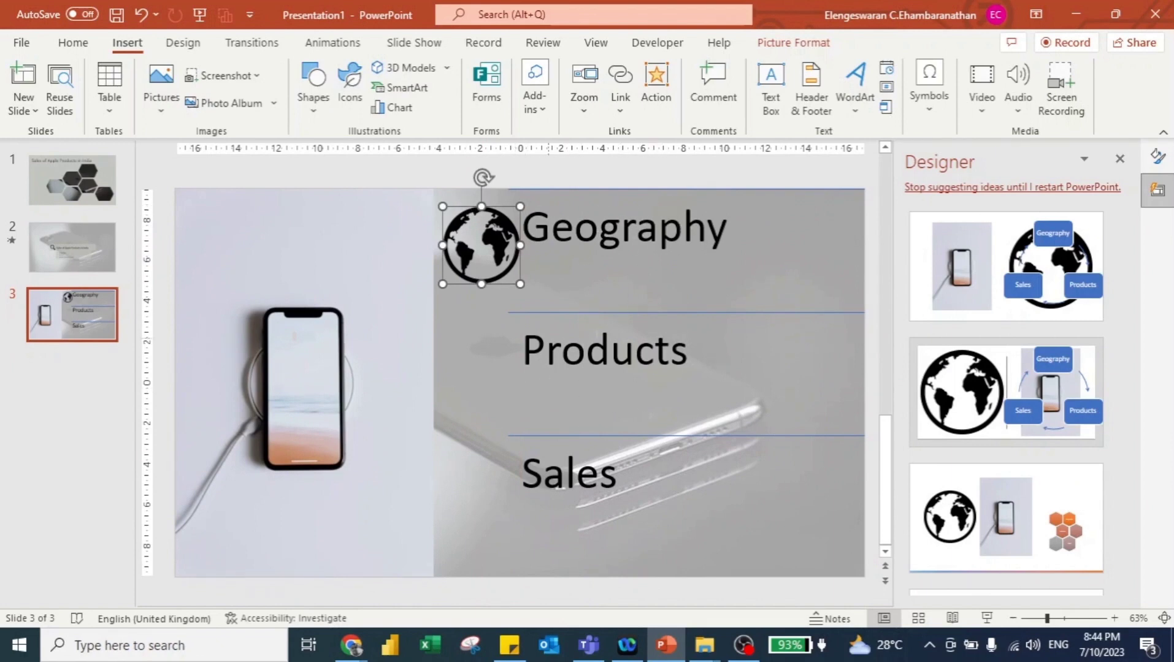
key("alt+Tab")
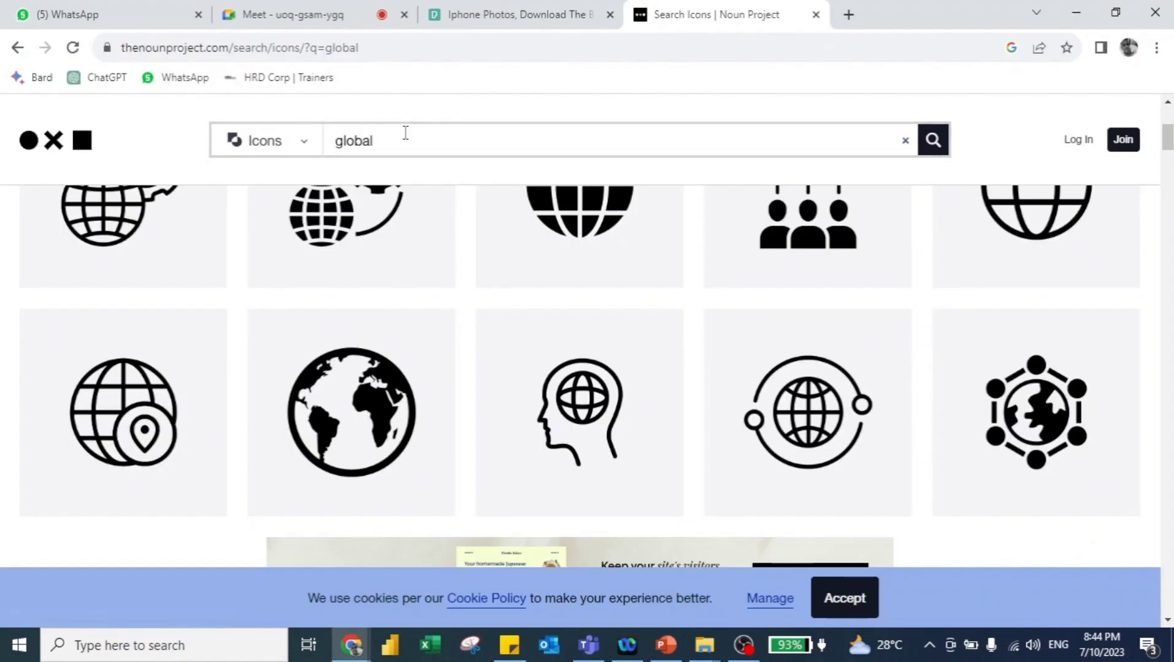
- Search Noun Project for 'iphone' and copy the third phone icon image
left_click(405, 132)
key("ctrl+a")
type("i")
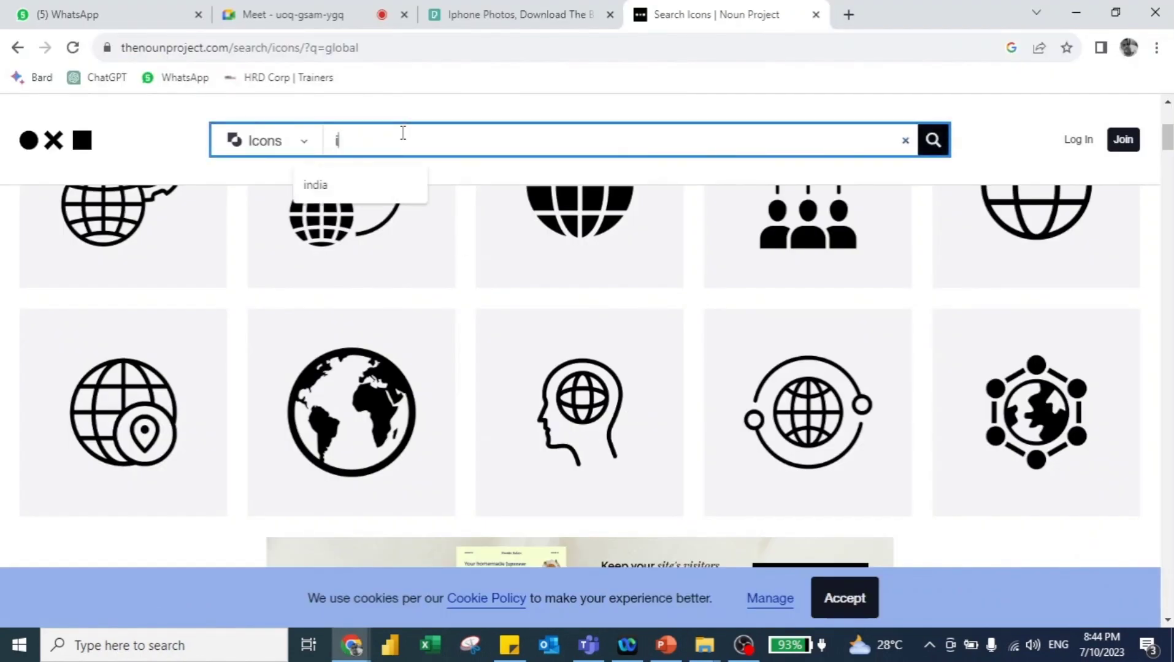
type("phone")
key("Return")
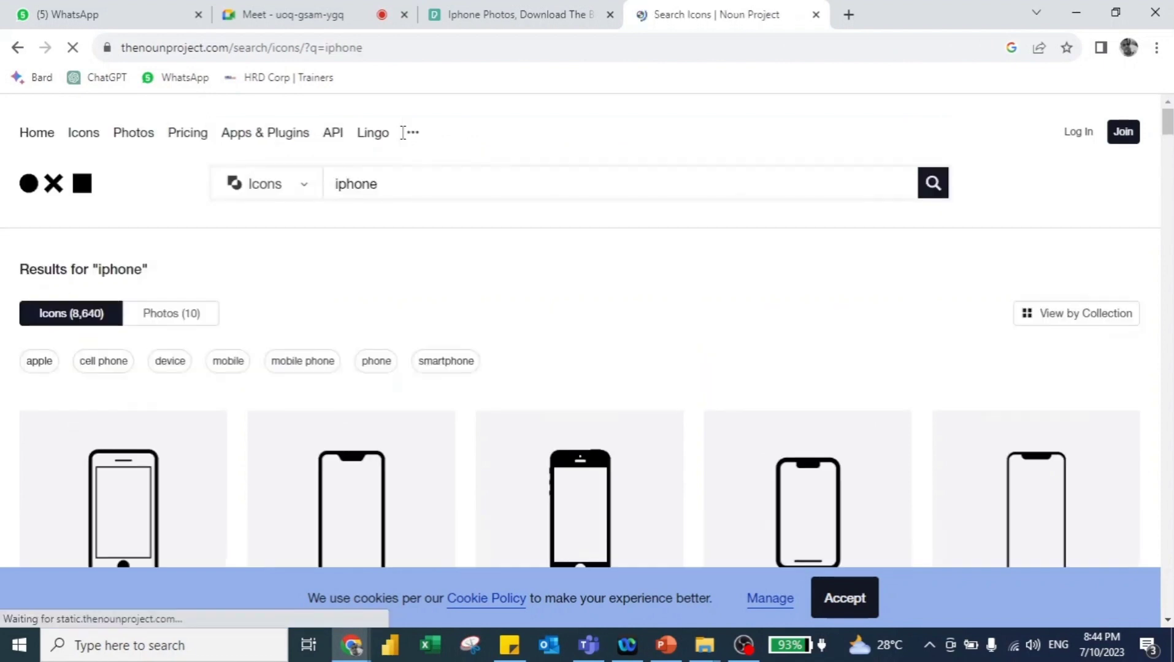
scroll(476, 317, "down", 2)
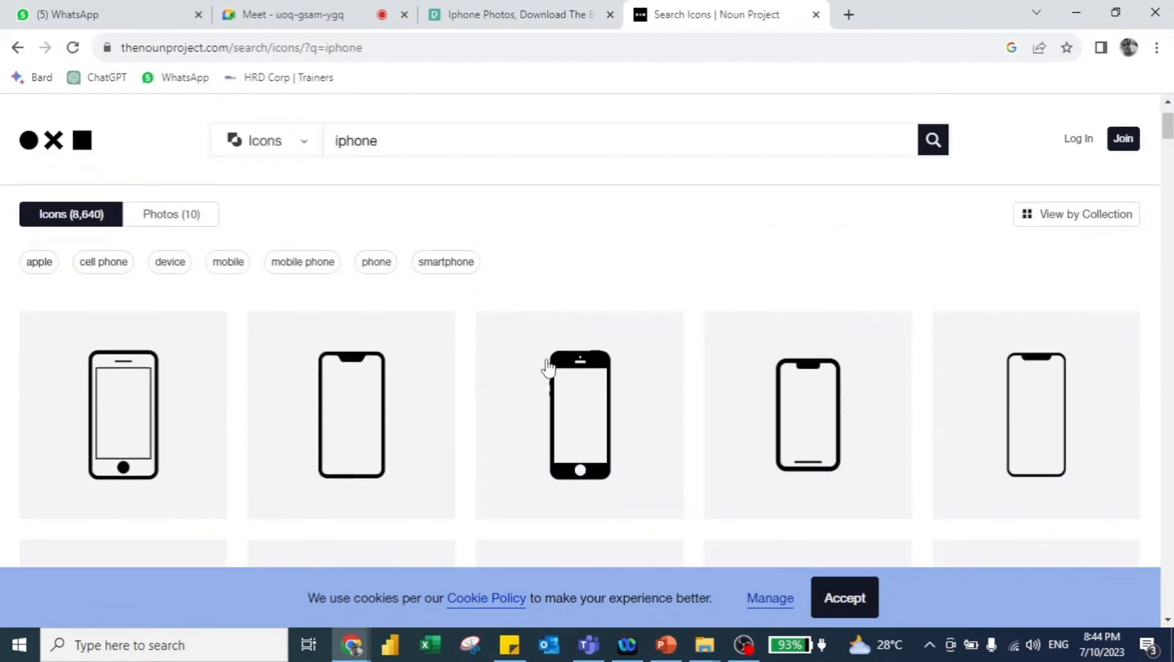
right_click(570, 392)
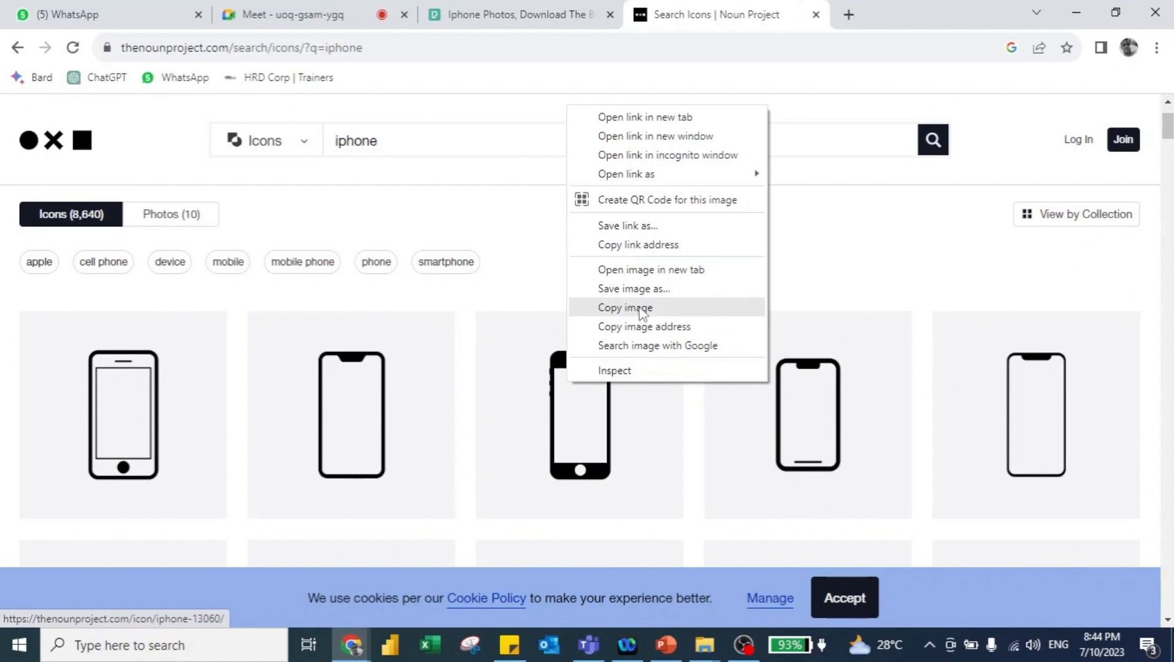
left_click(641, 309)
key("alt+Tab")
- Paste the black phone icon onto slide 3 and place it beside Products
right_click(460, 326)
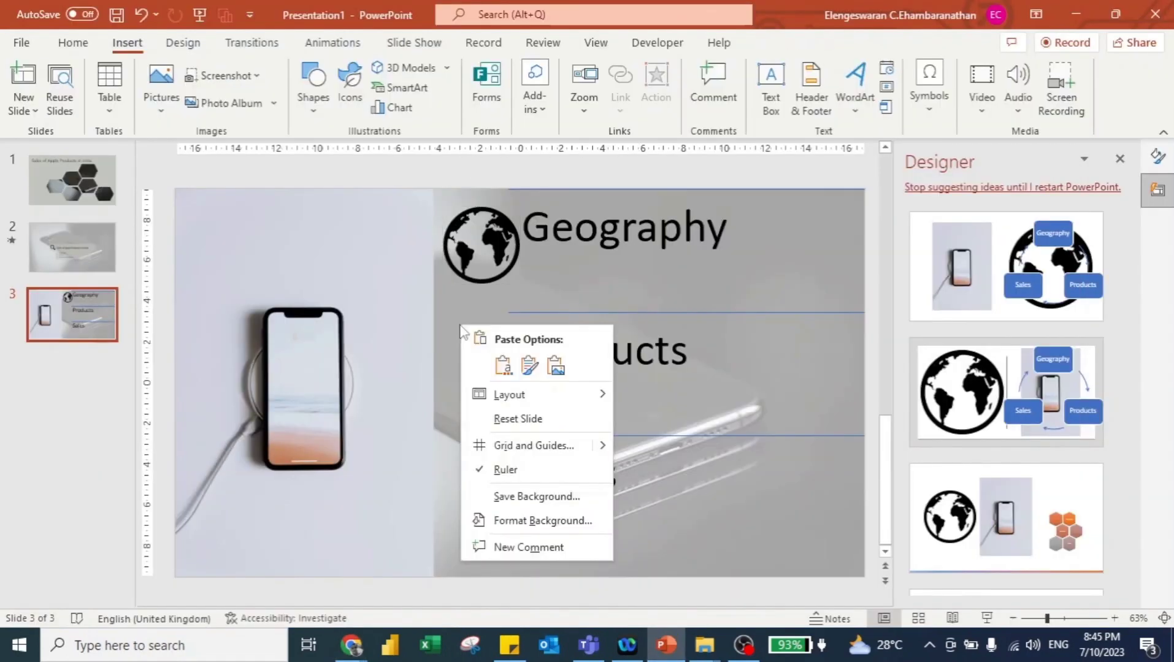
left_click(556, 364)
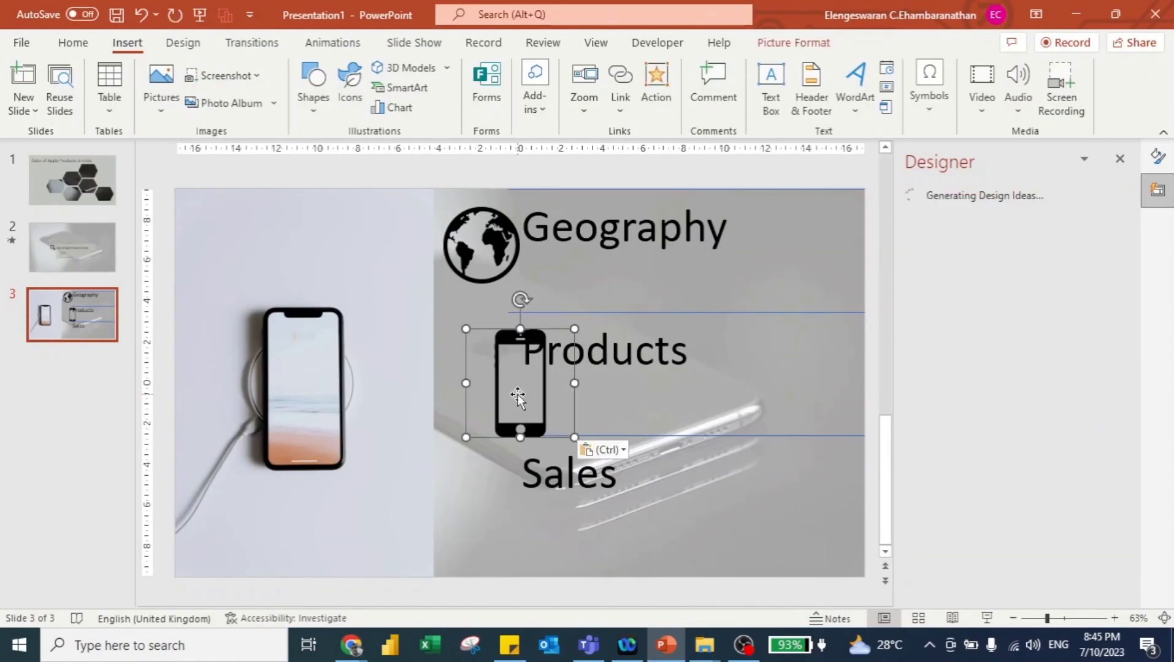
left_click_drag(519, 396, 479, 385)
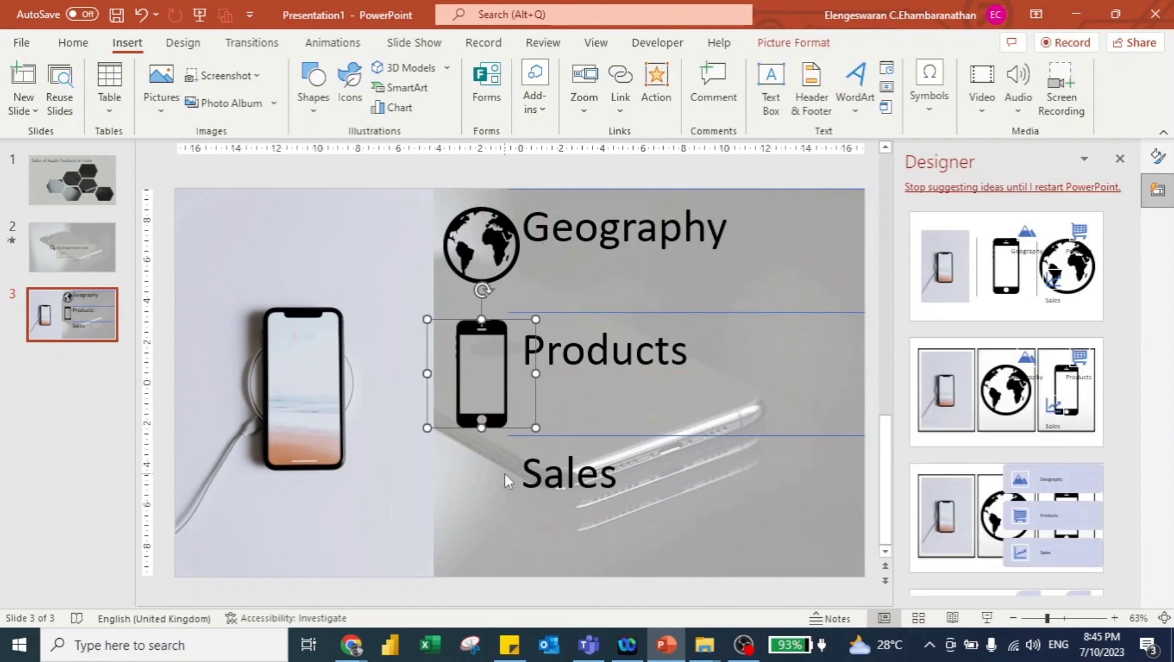
key("alt+Tab")
- Search Noun Project for 'sales' and copy the dollar bar-chart icon image
left_click(387, 136)
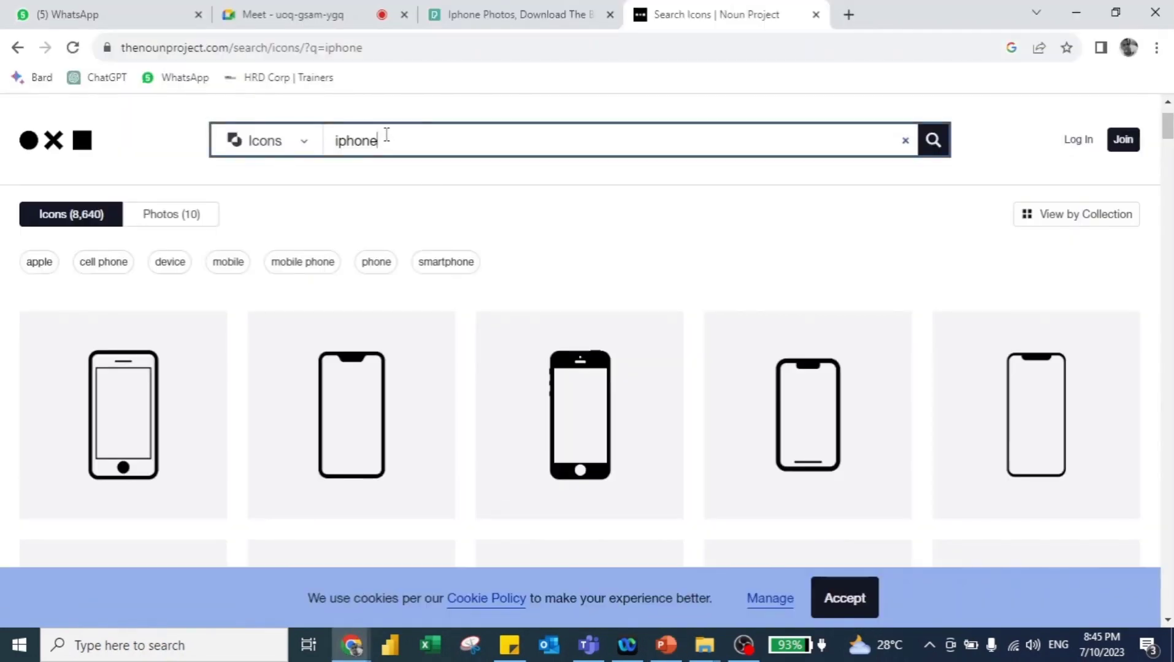
key("ctrl+a")
type("sales")
key("Return")
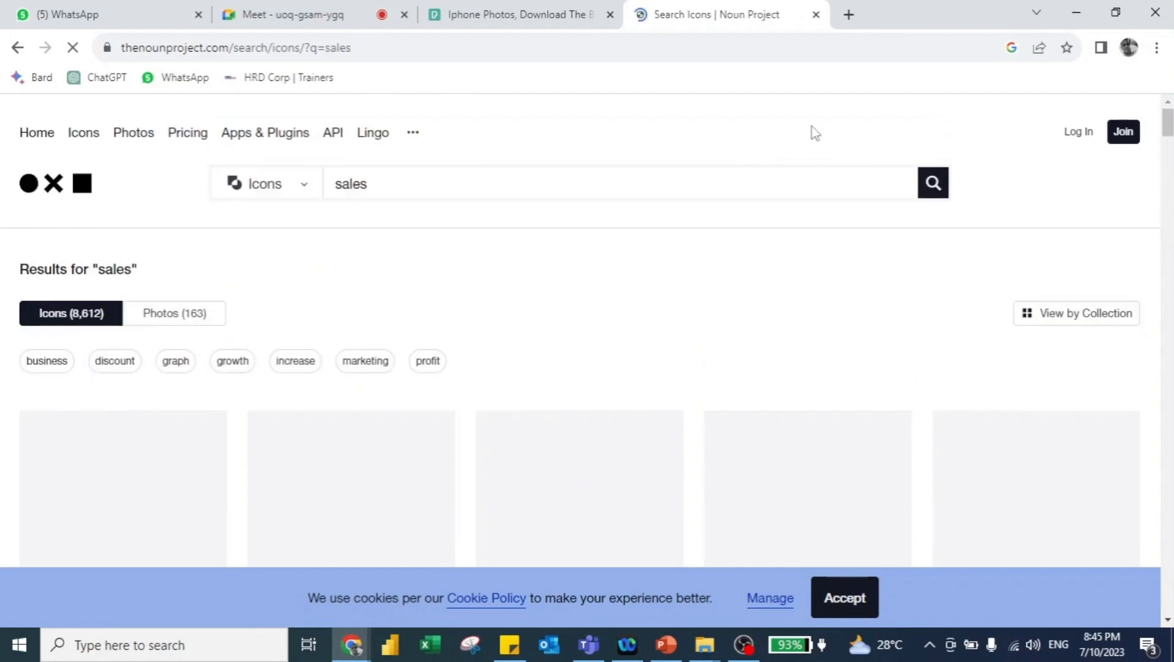
scroll(579, 309, "down", 4)
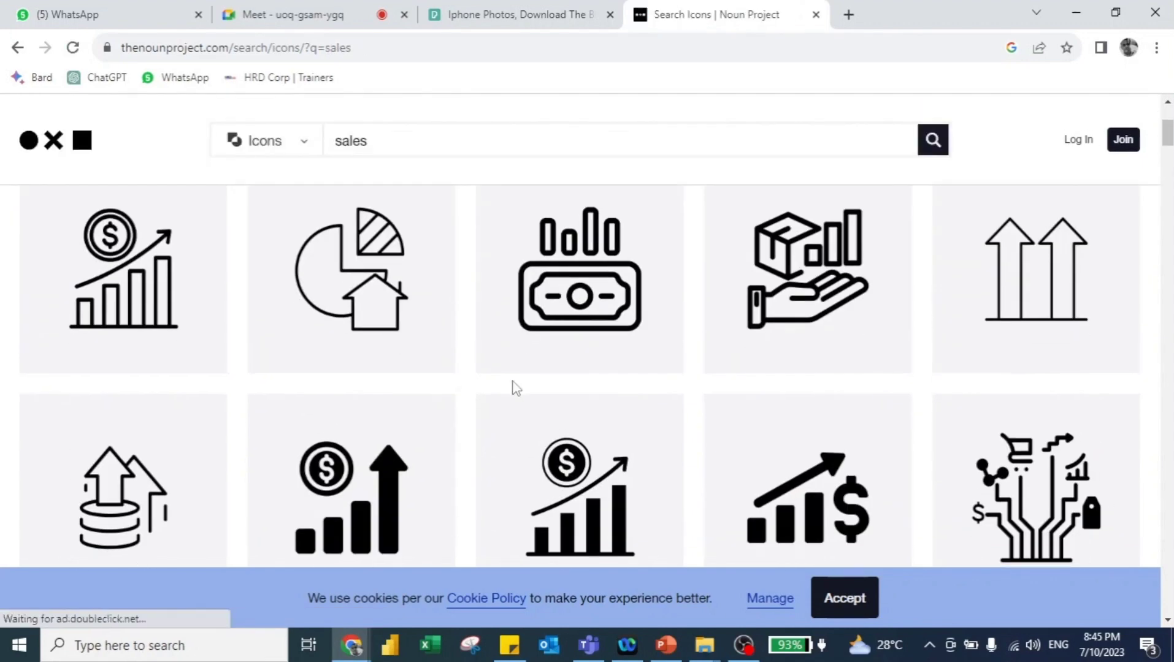
right_click(367, 480)
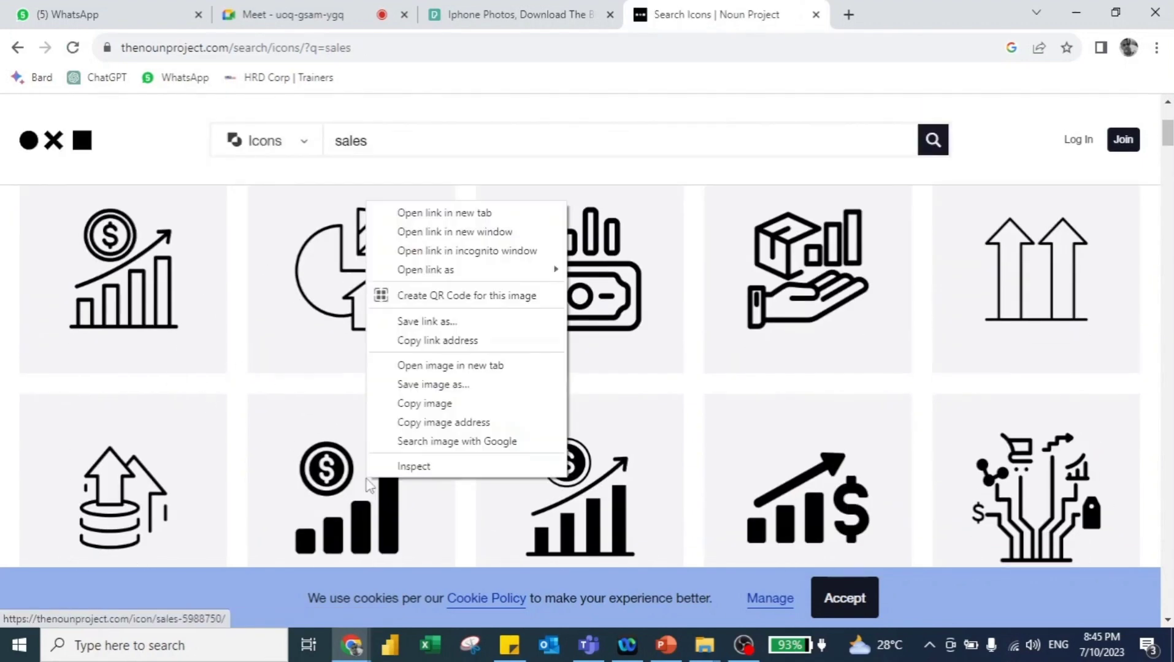
left_click(463, 404)
key("alt+Tab")
- Paste the dollar bar-chart icon onto slide 3 and position it beside Sales
right_click(468, 499)
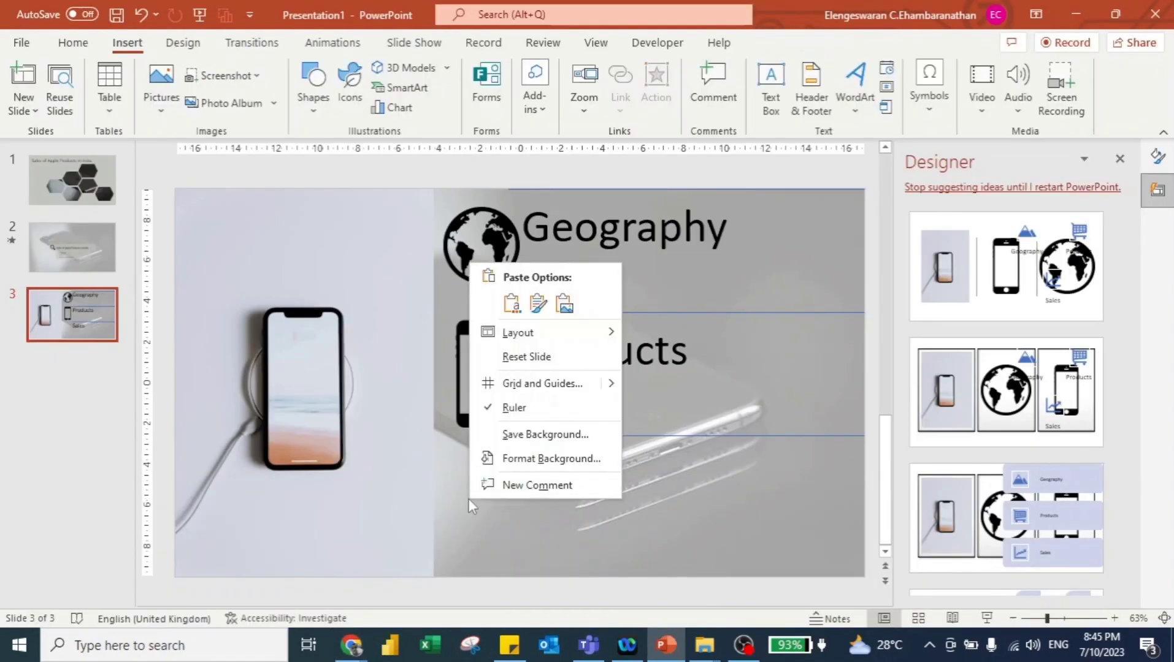
left_click(571, 302)
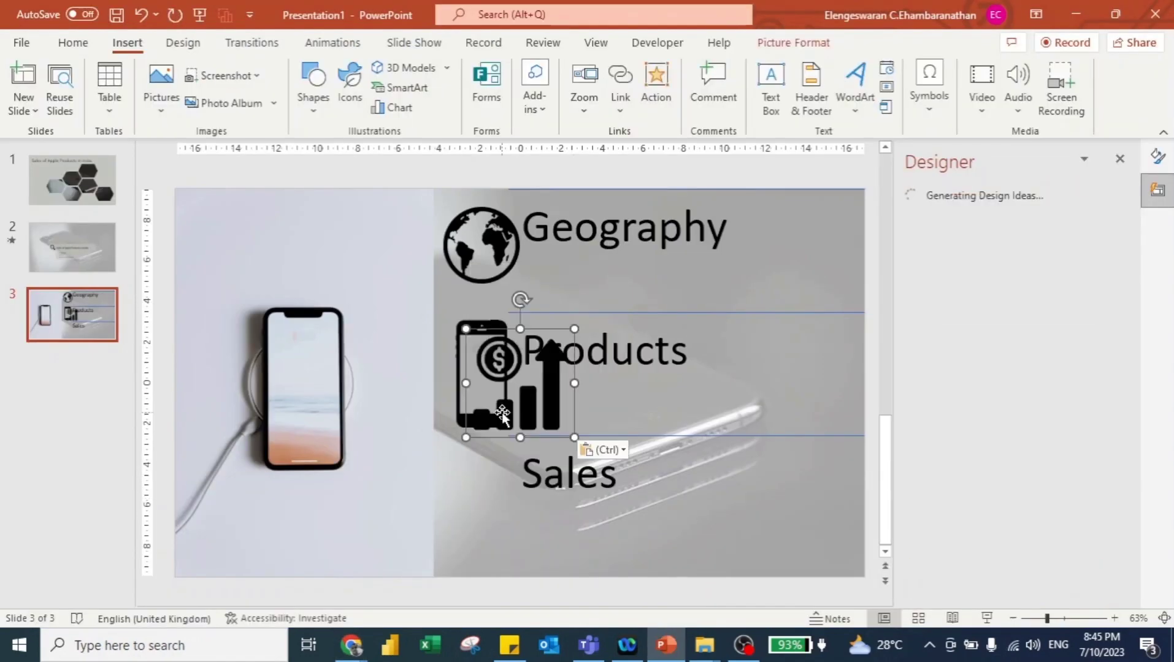
left_click_drag(502, 414, 478, 507)
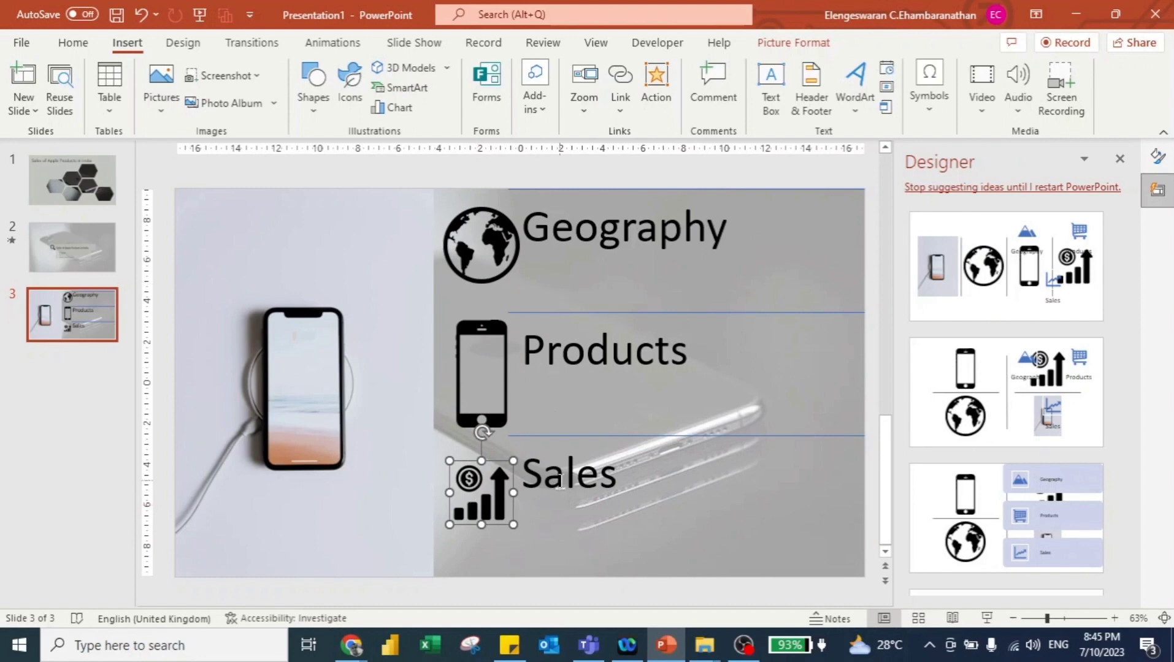
left_click(110, 158)
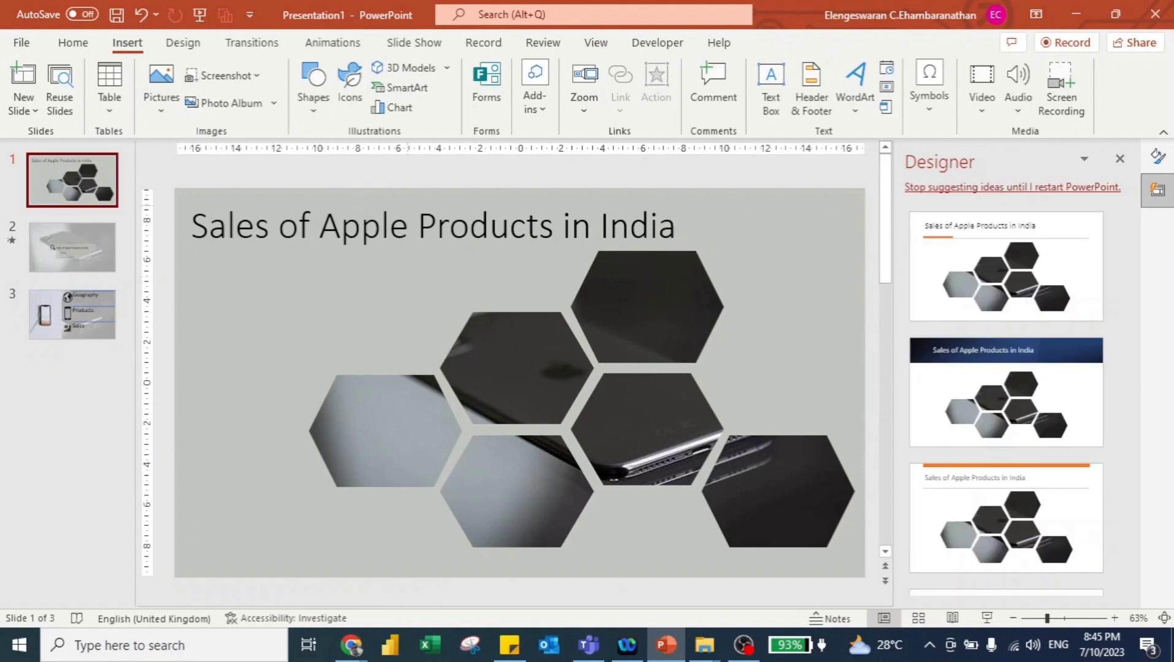
- Duplicate slide 3 with Ctrl+D, creating slide 4 with the same icon list
left_click(61, 240)
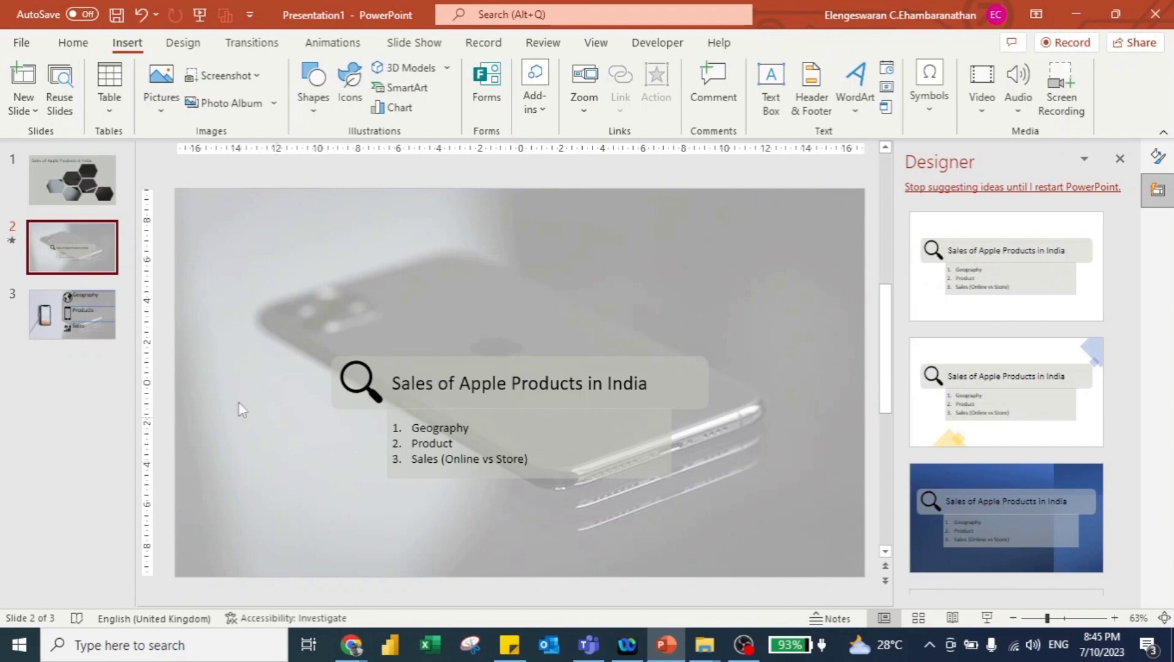
left_click(63, 320)
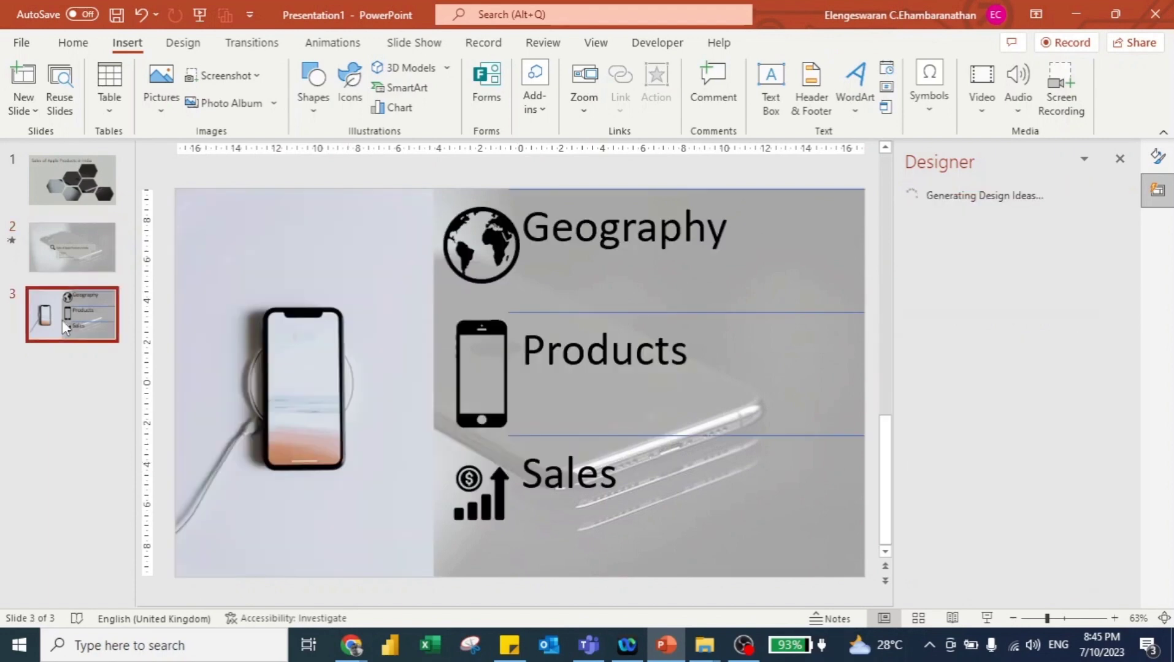
left_click(560, 242)
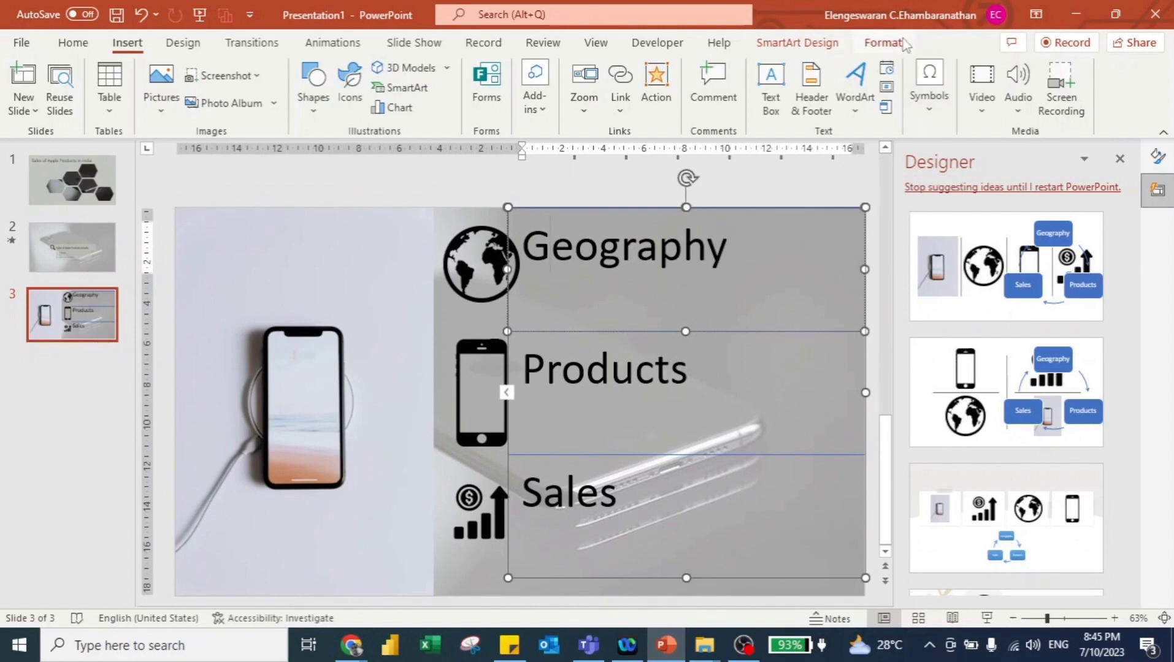
left_click(879, 44)
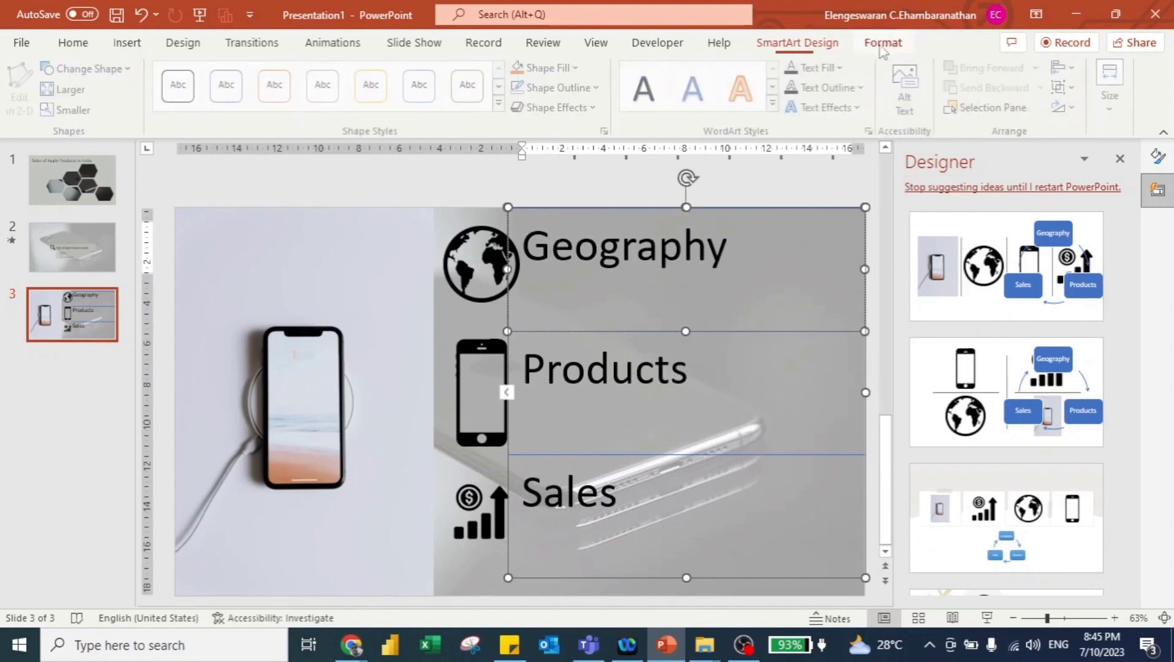
left_click(806, 51)
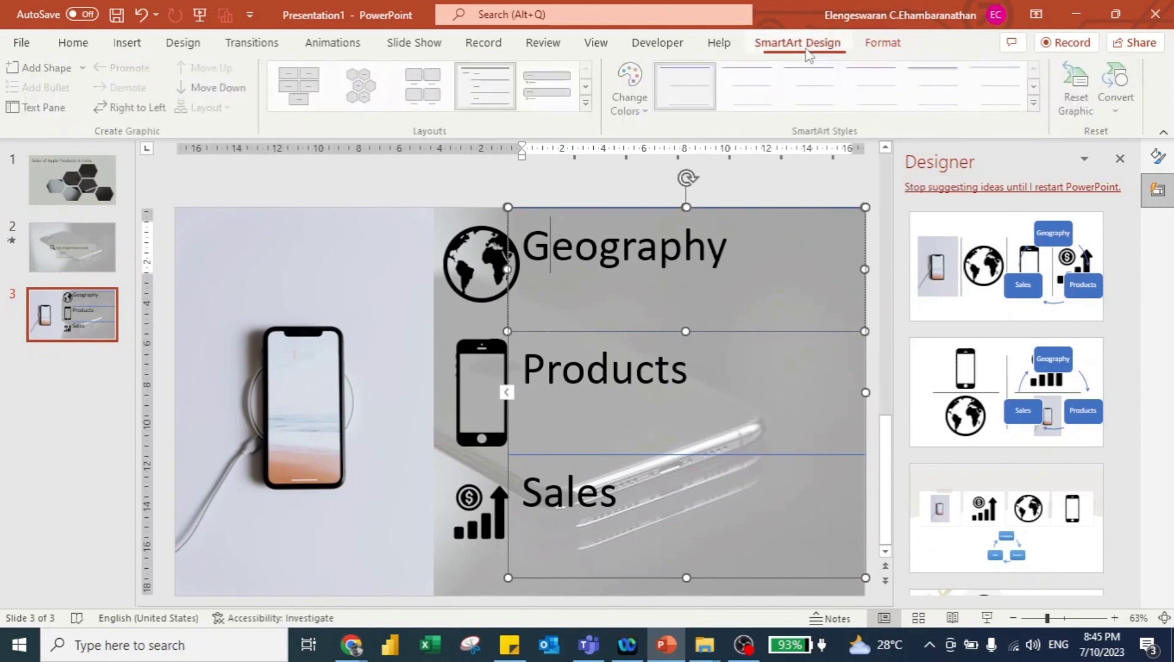
left_click(38, 110)
double_click(382, 283)
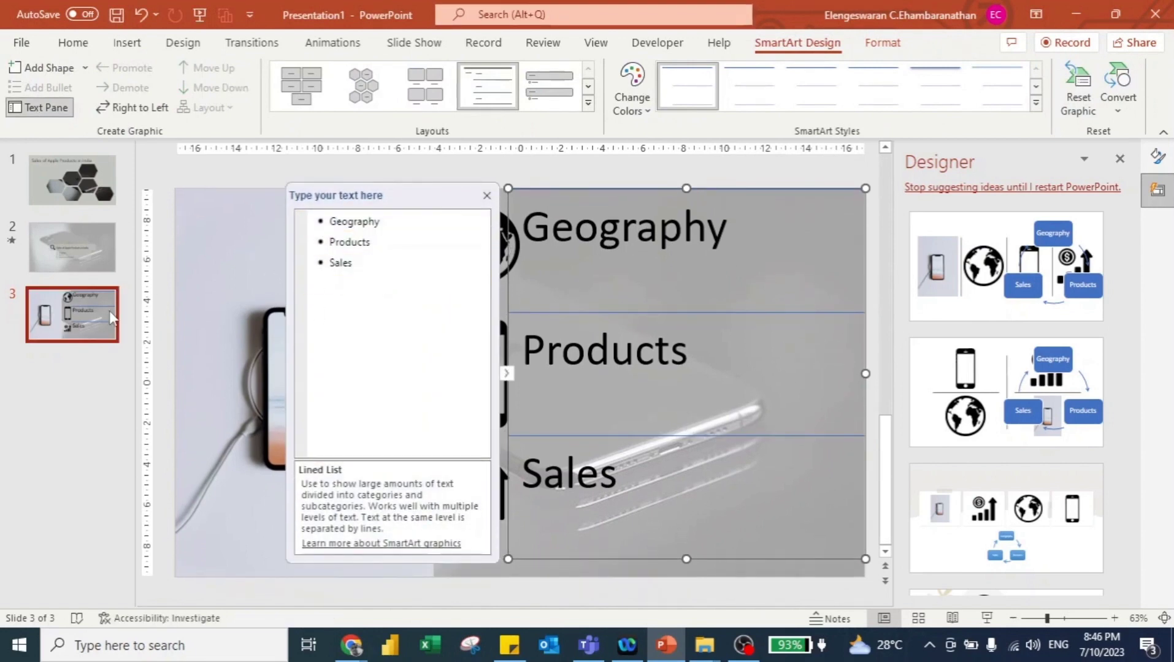
left_click(87, 319)
key("ctrl+d")
key("ctrl+d")
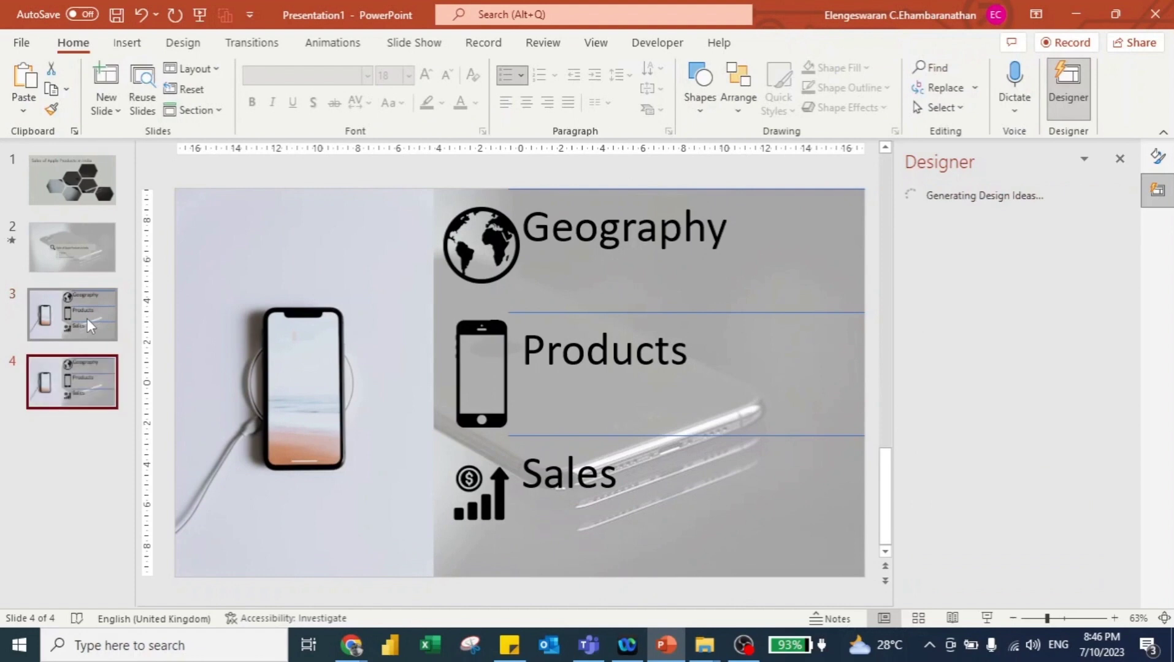
- On slide 3, colour the Products and Sales text Black, Text 1, Lighter 50%
left_click(54, 328)
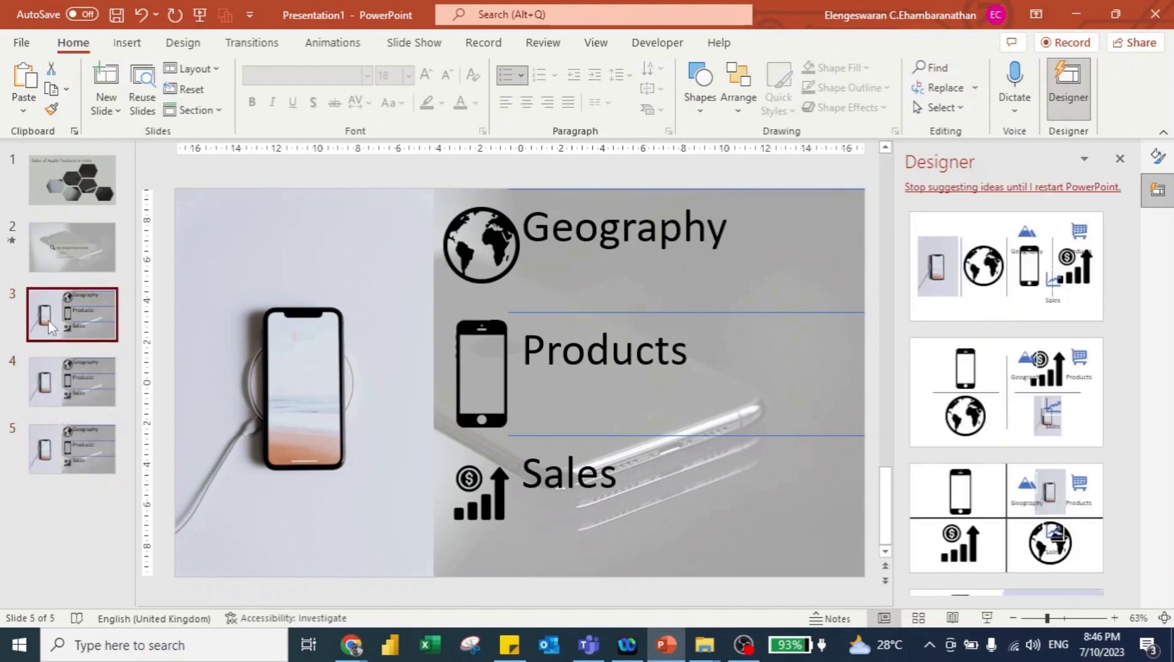
left_click(632, 304)
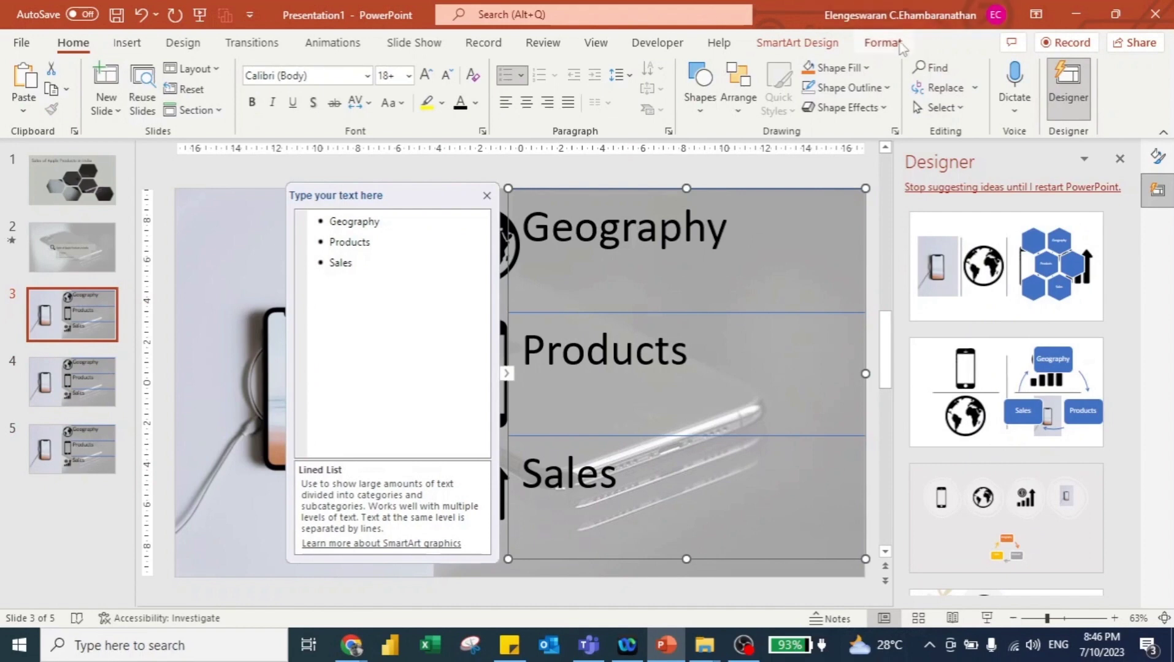
left_click(798, 42)
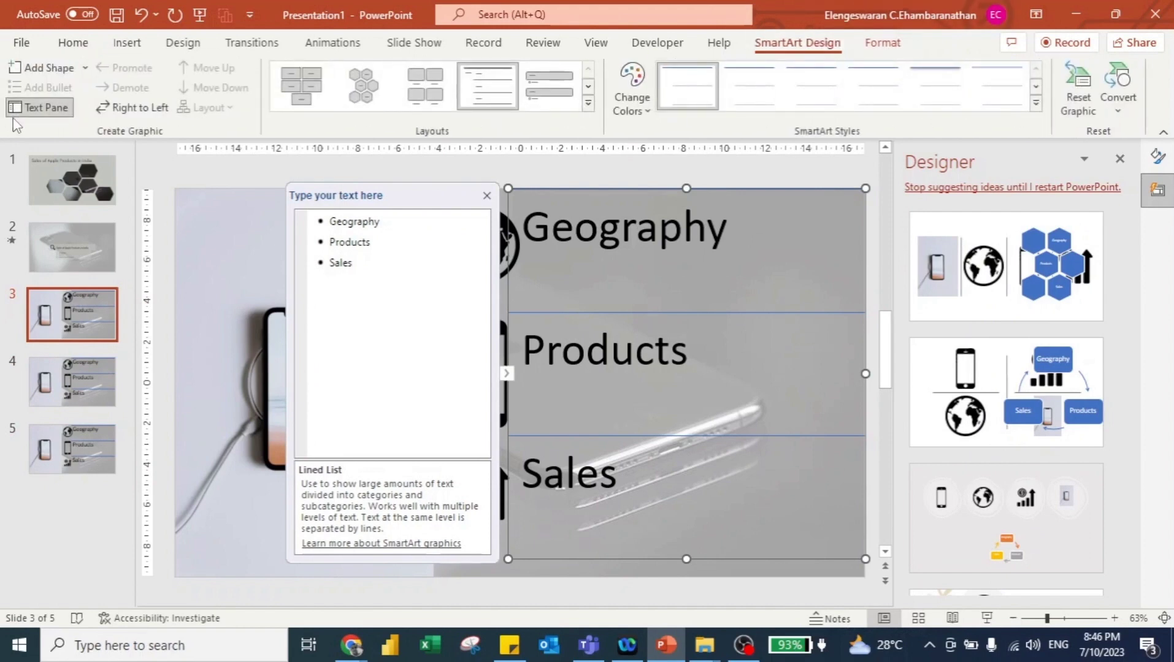
left_click(324, 242)
key("shift+Down")
key("shift+Down")
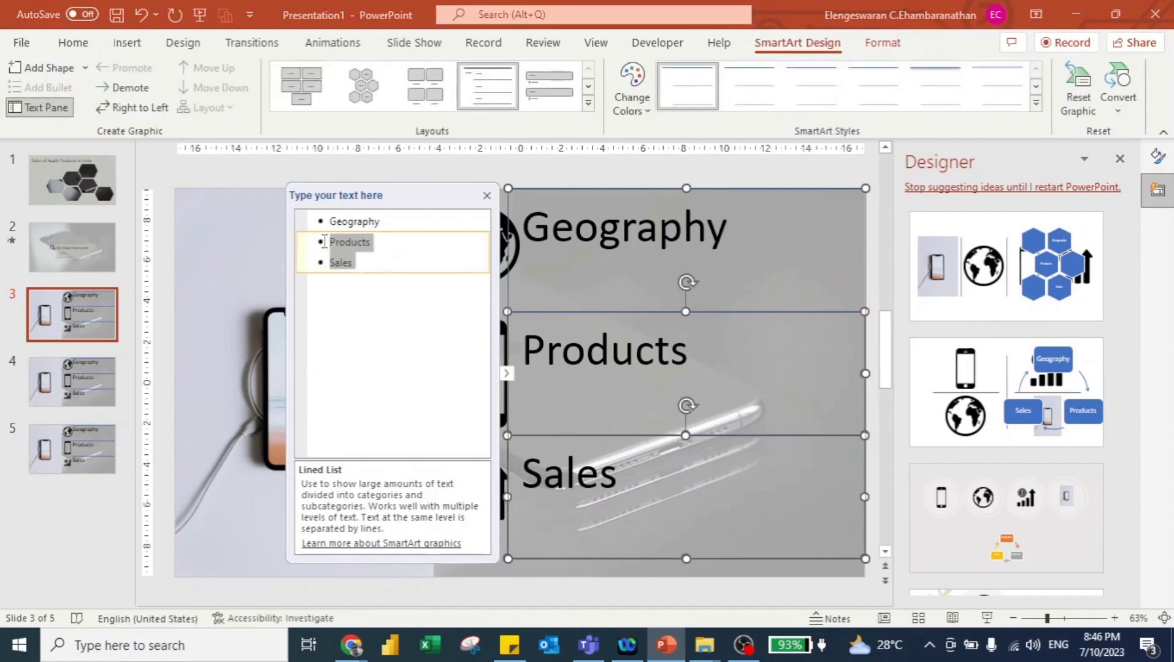
left_click(73, 42)
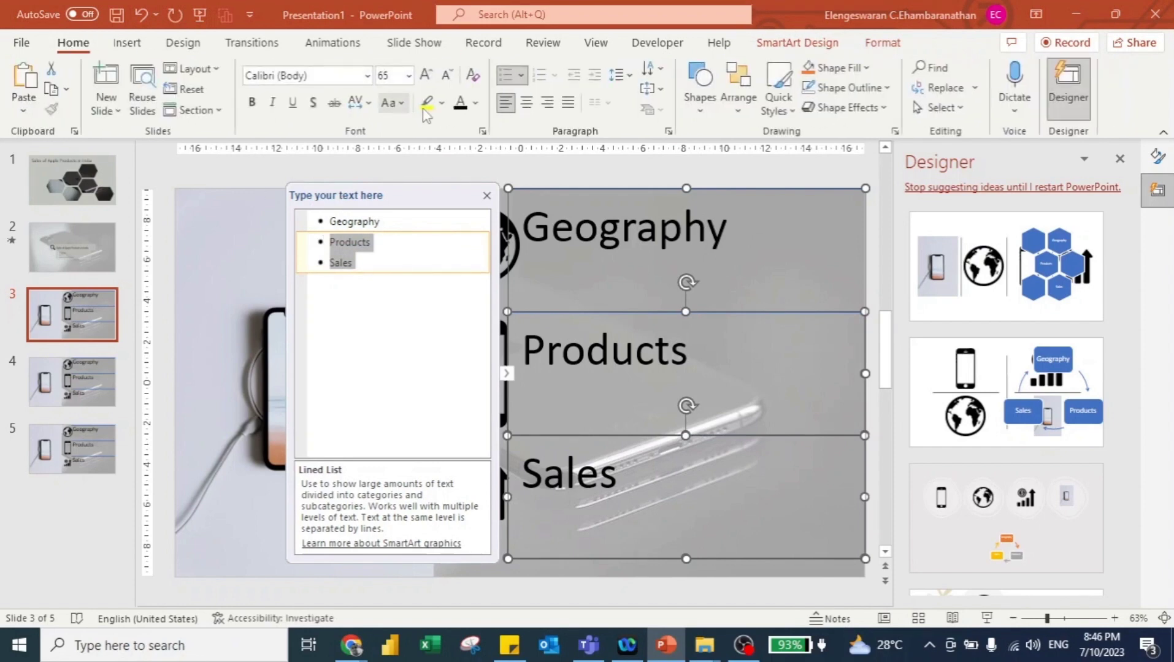
left_click(476, 103)
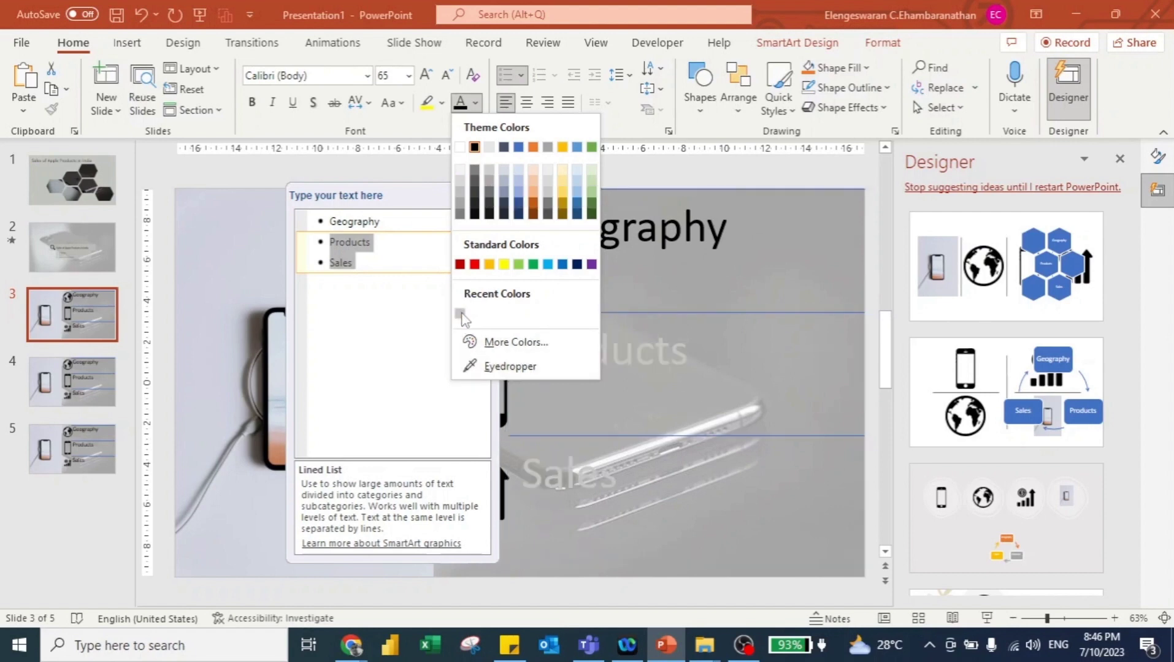
left_click(474, 173)
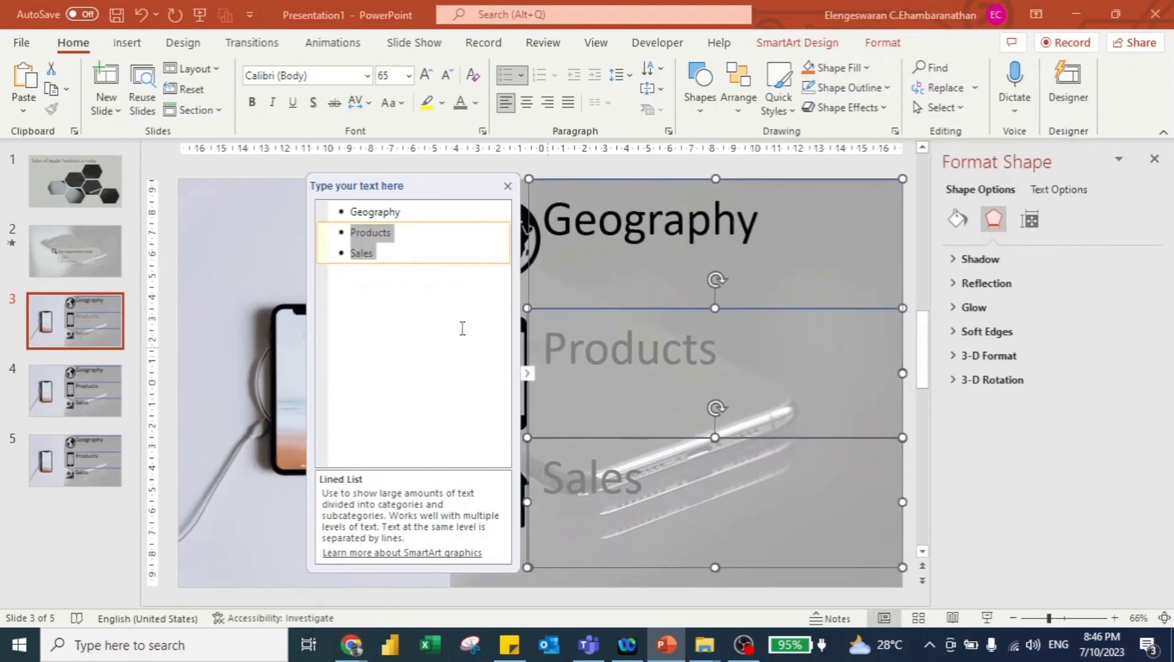
left_click(213, 176)
left_click(498, 386)
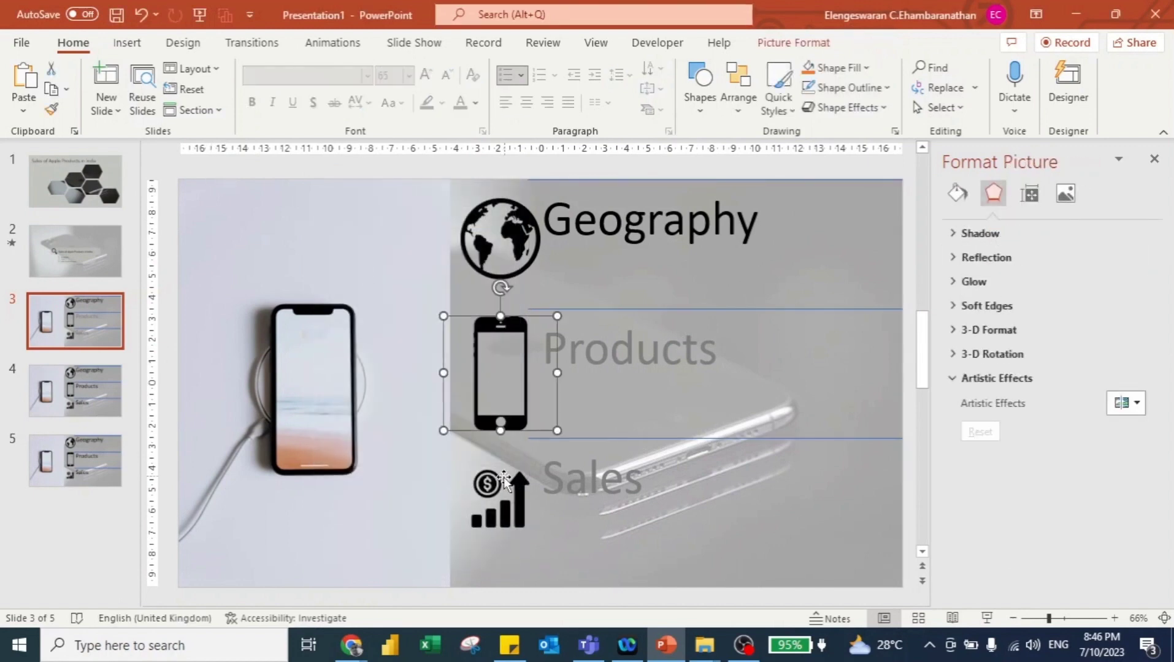
- Apply the Washout recolour to slide 3's phone and Sales icons
left_click(503, 477, "shift")
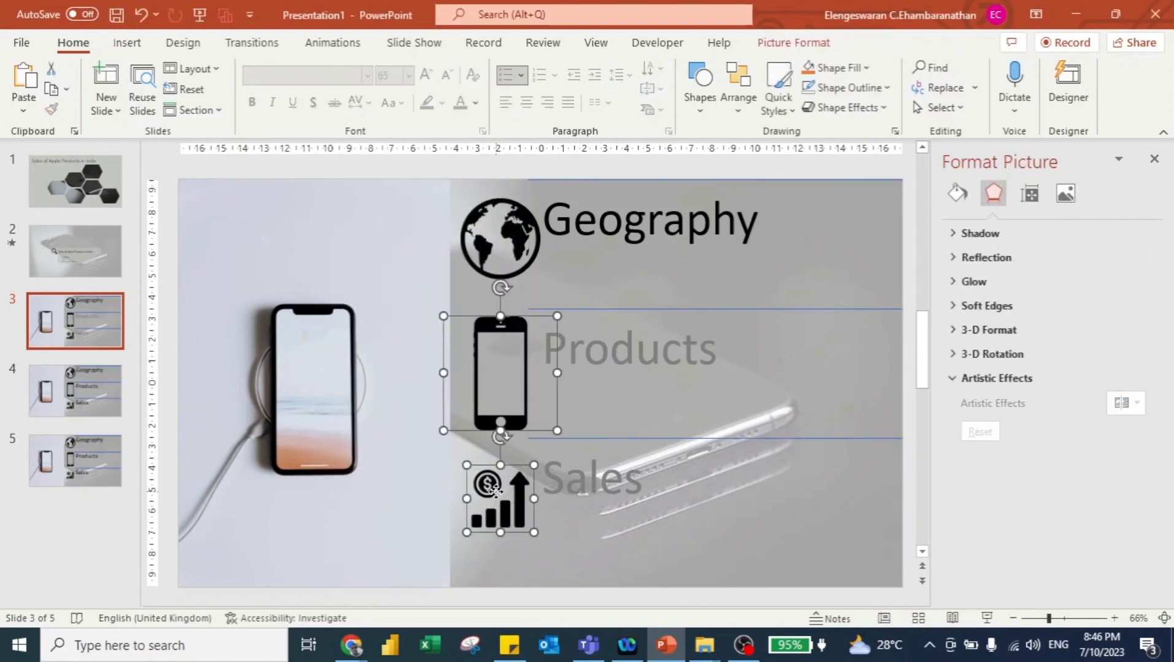
left_click(787, 44)
left_click(174, 70)
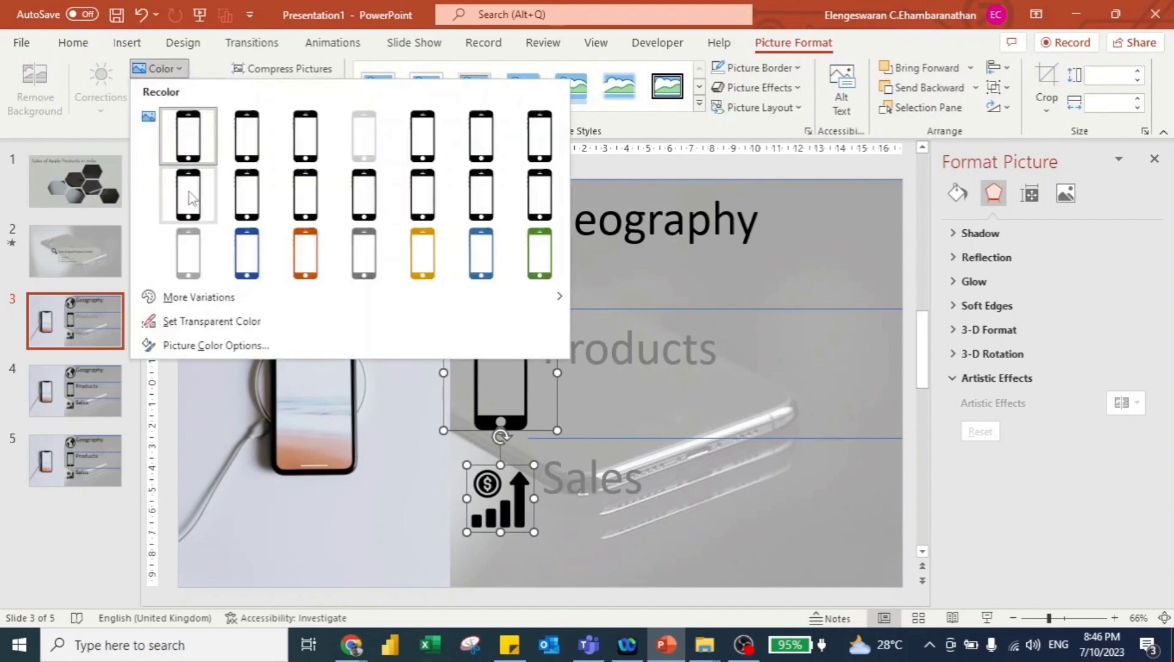
left_click(355, 136)
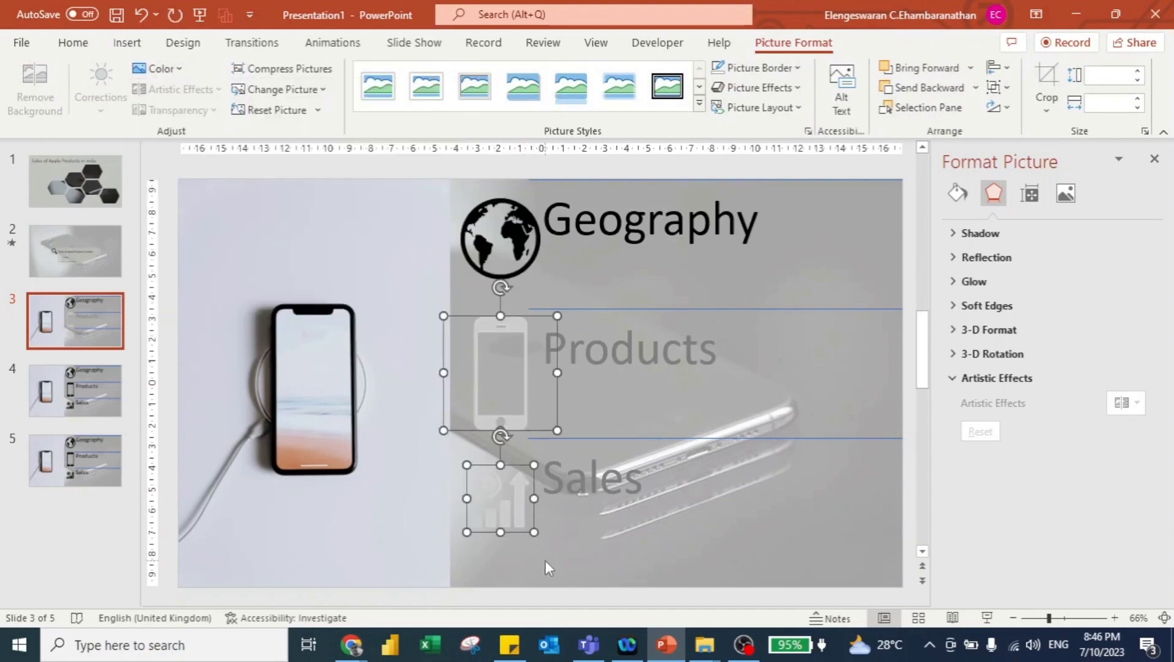
left_click(92, 389)
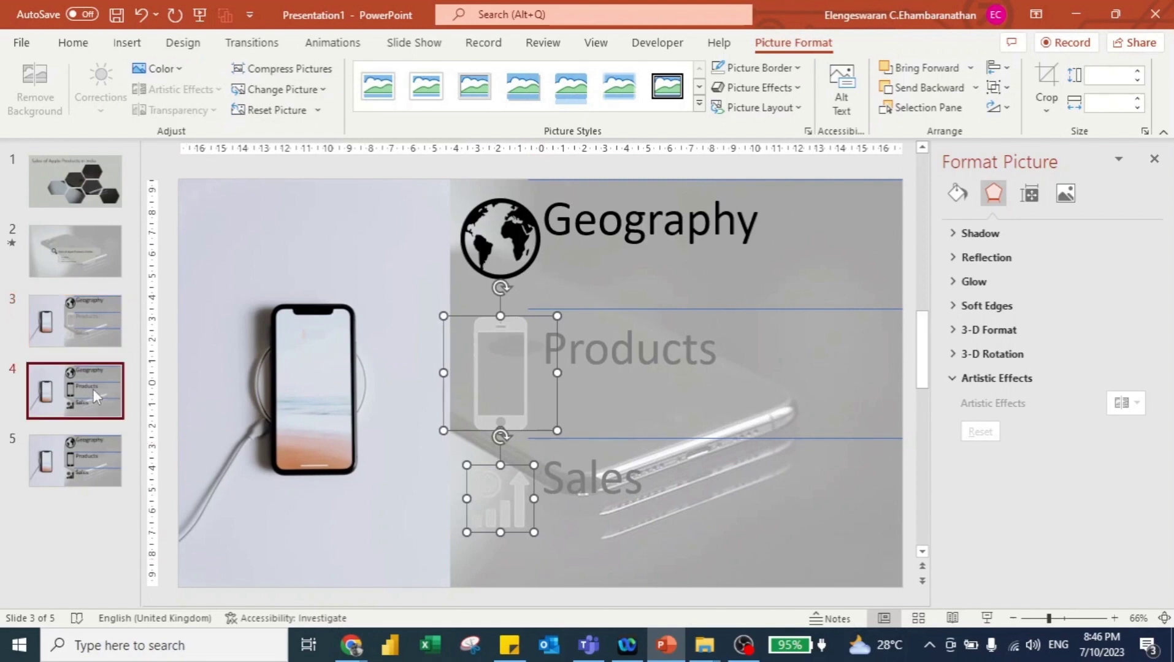
- On slide 4, turn the Geography and Sales text grey
left_click(549, 225)
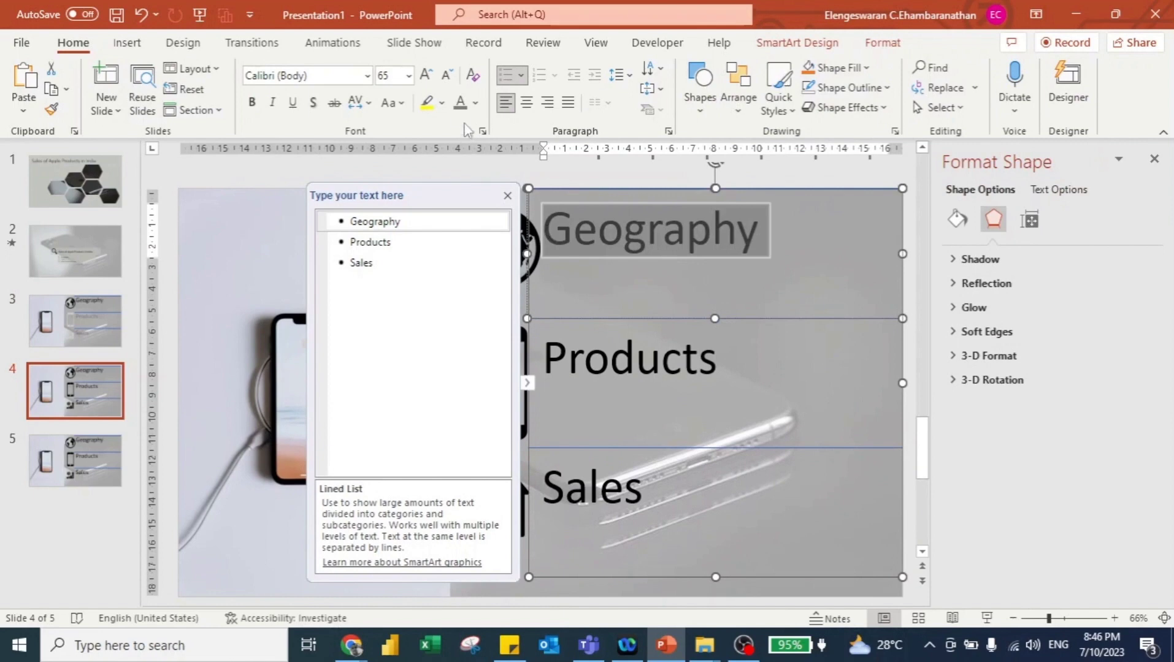
left_click(460, 104)
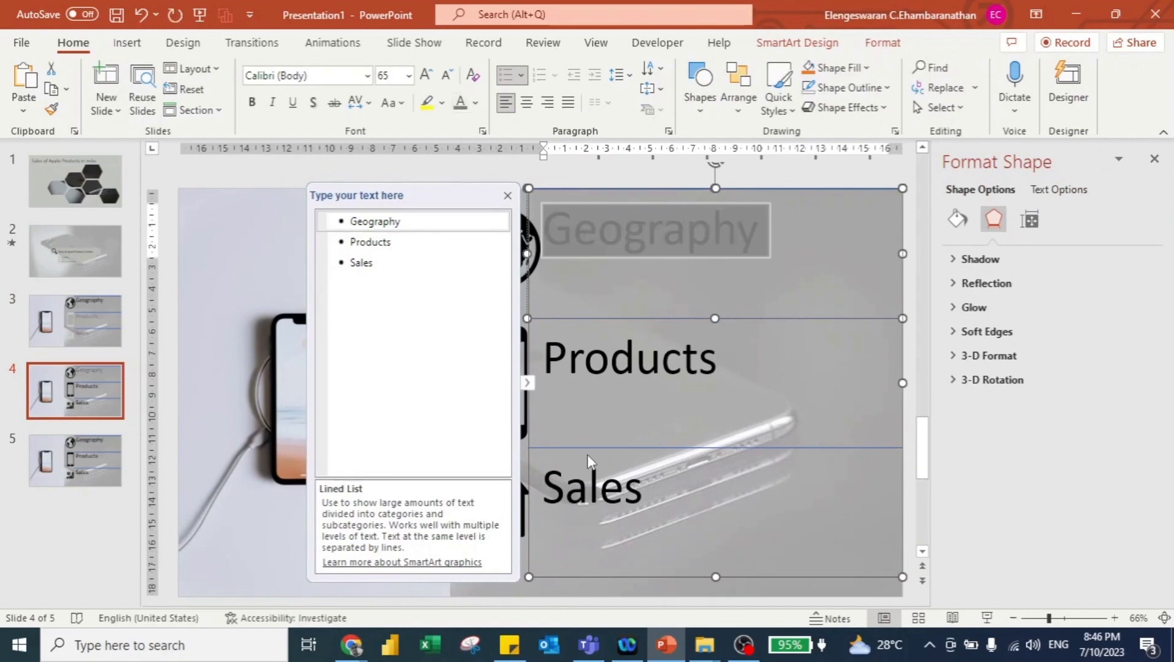
left_click(622, 481)
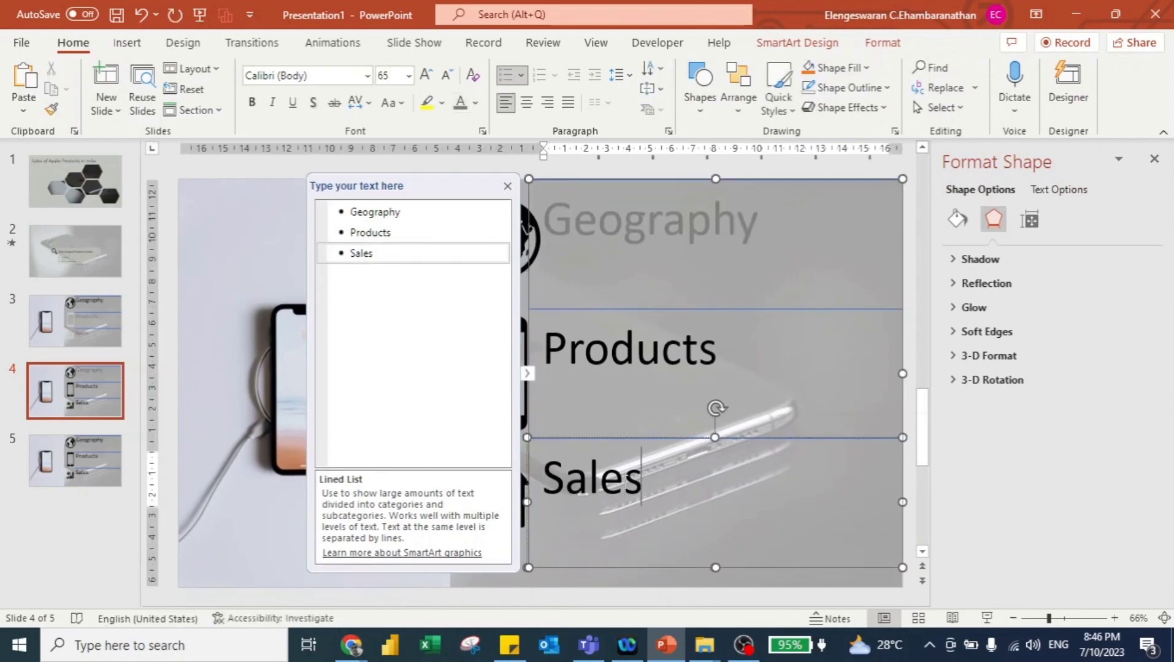
left_click(460, 103)
left_click(467, 170)
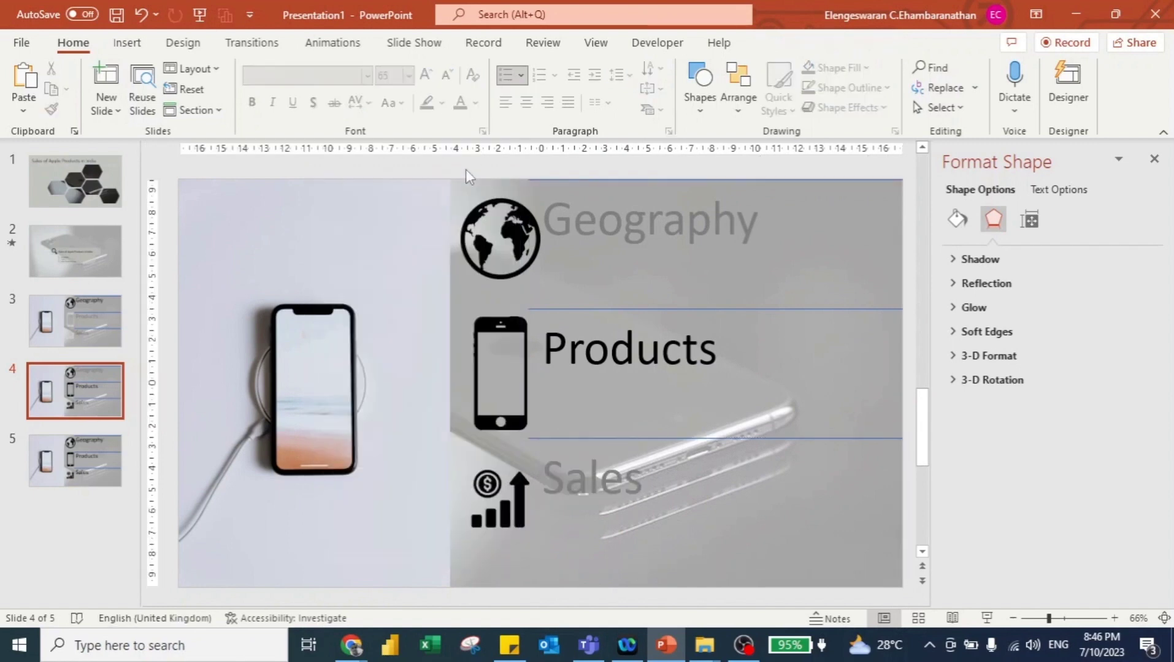
- Apply the Washout recolour to slide 4's globe and Sales icons
left_click(496, 228)
left_click(498, 510, "shift")
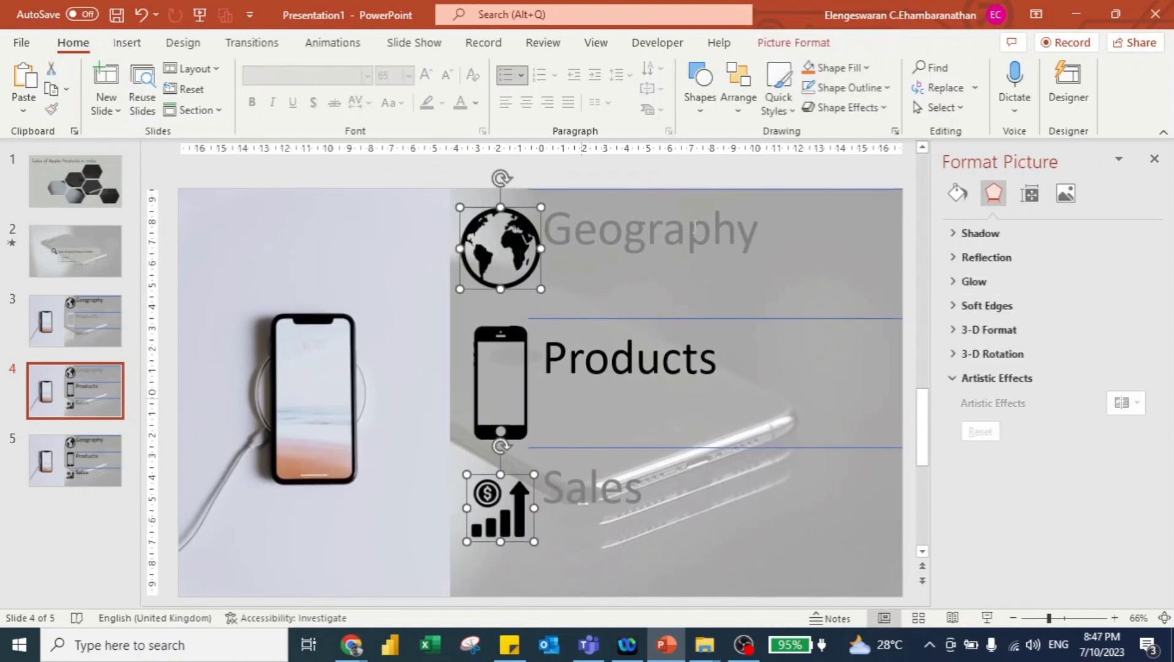
left_click(793, 42)
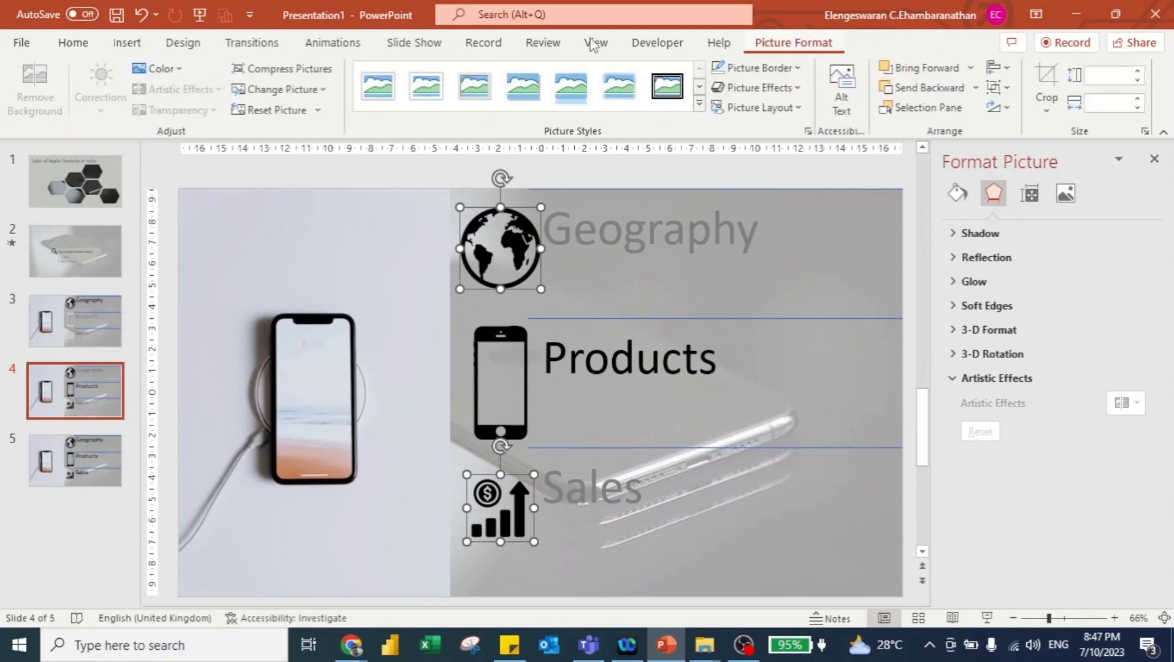
left_click(159, 69)
left_click(364, 135)
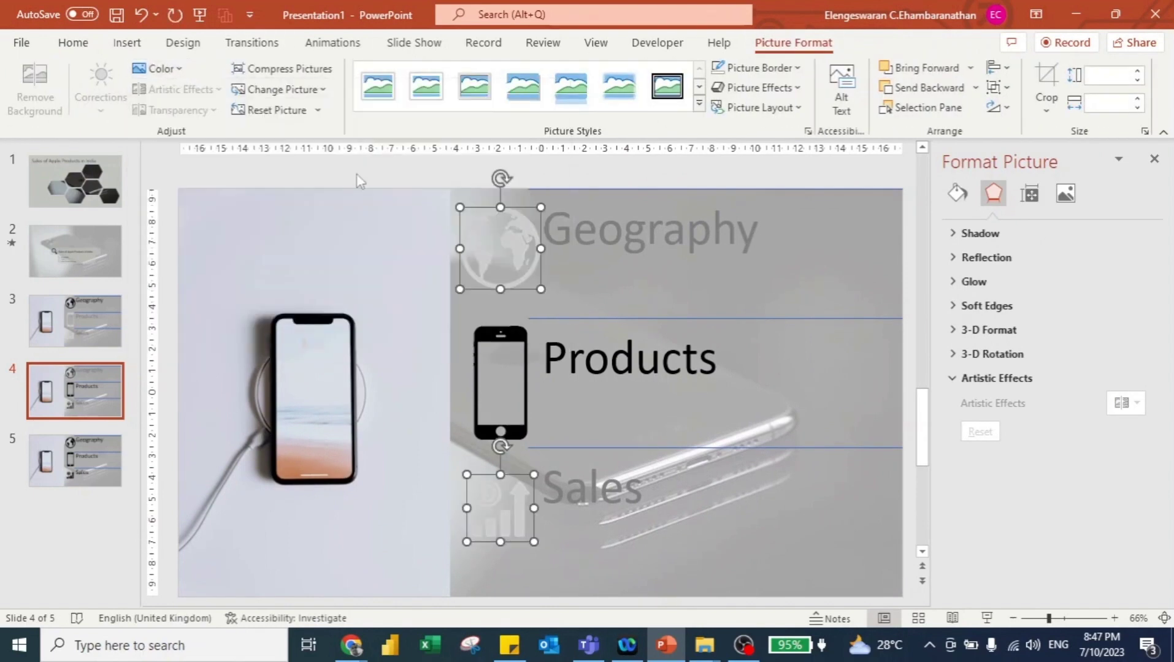
left_click(78, 465)
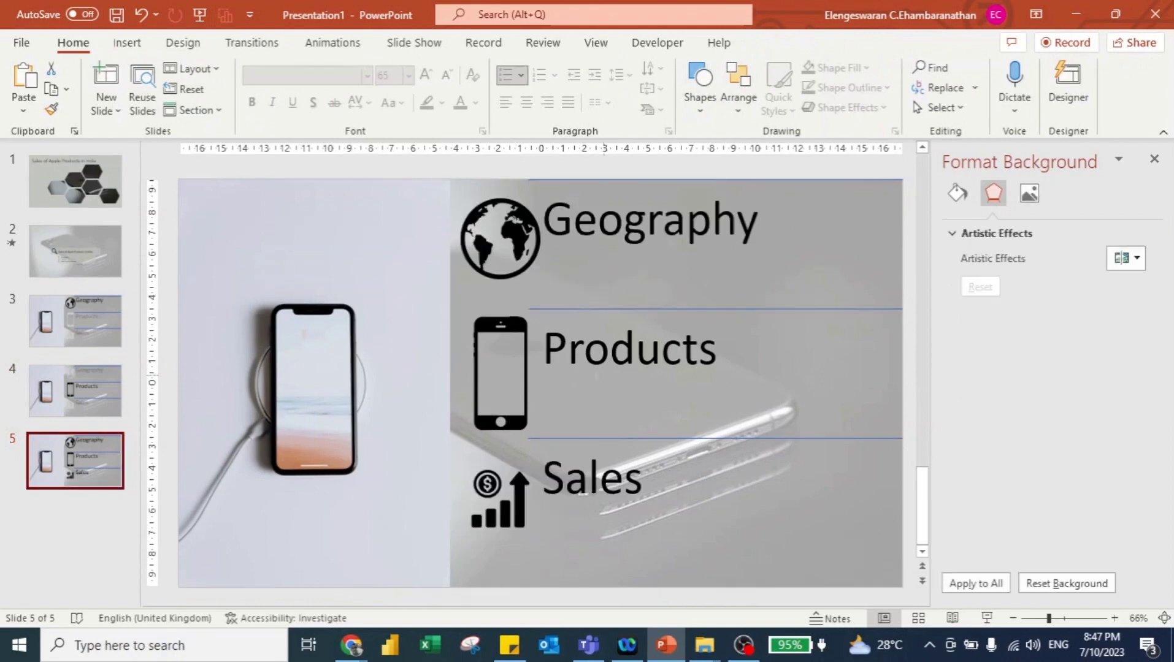
- On slide 5, turn the Geography and Products text grey
left_click(600, 359)
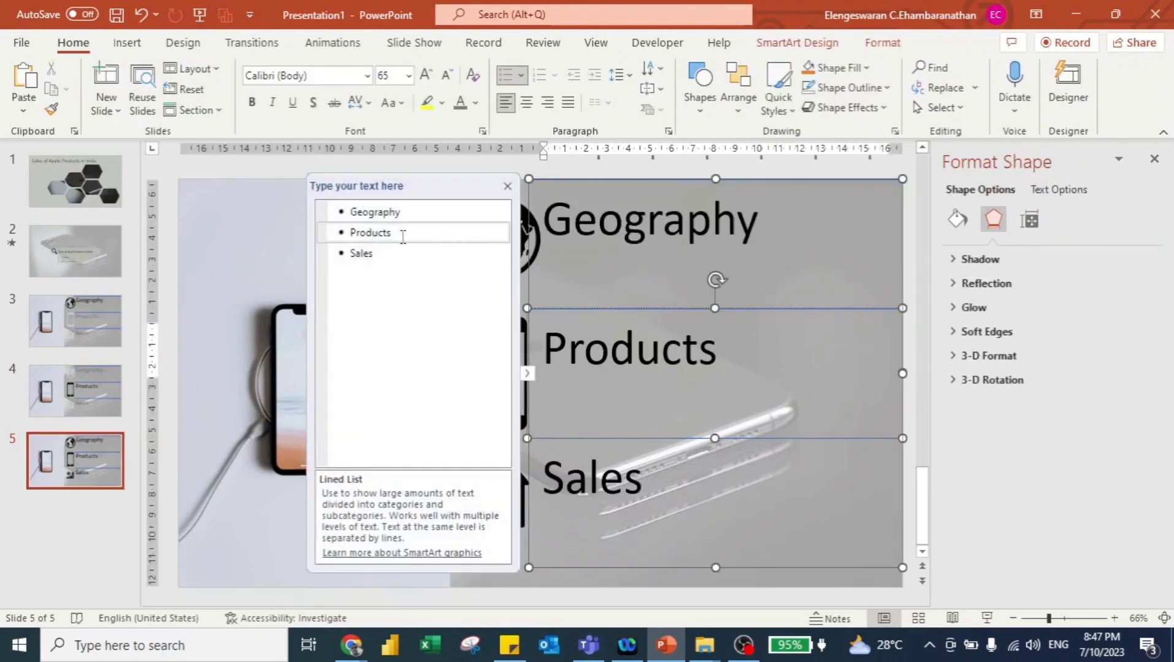
double_click(402, 237)
key("shift+Up")
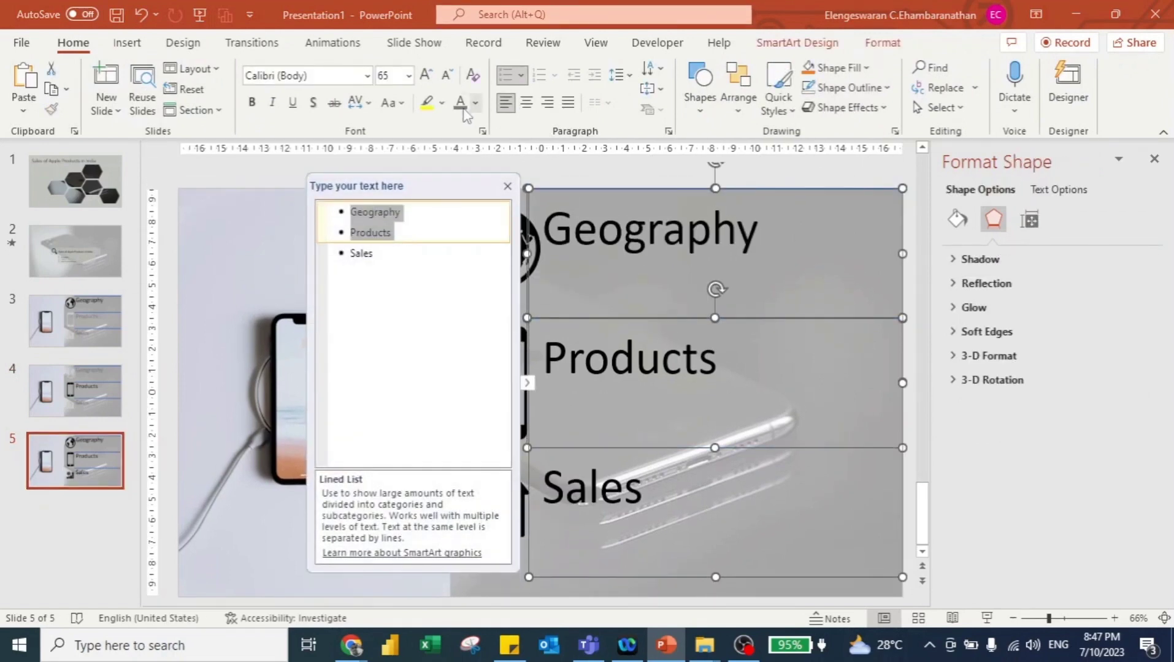
left_click(462, 105)
left_click(476, 173)
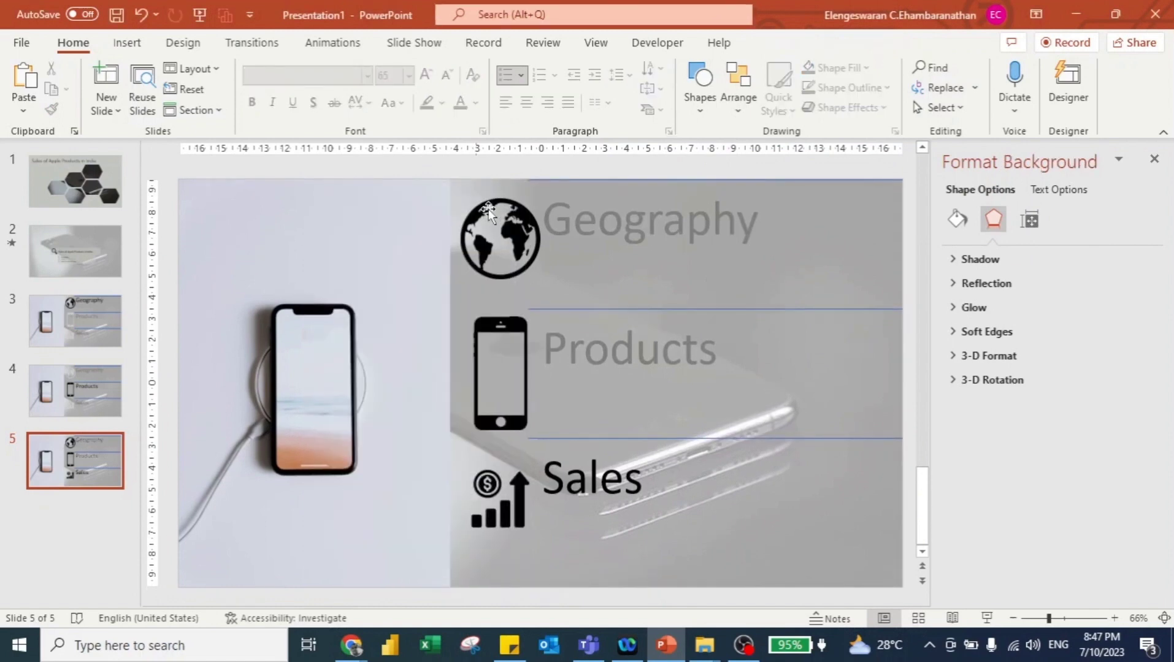
- Apply the Washout recolour to slide 5's globe and phone icons
left_click(489, 228)
left_click(507, 361, "shift")
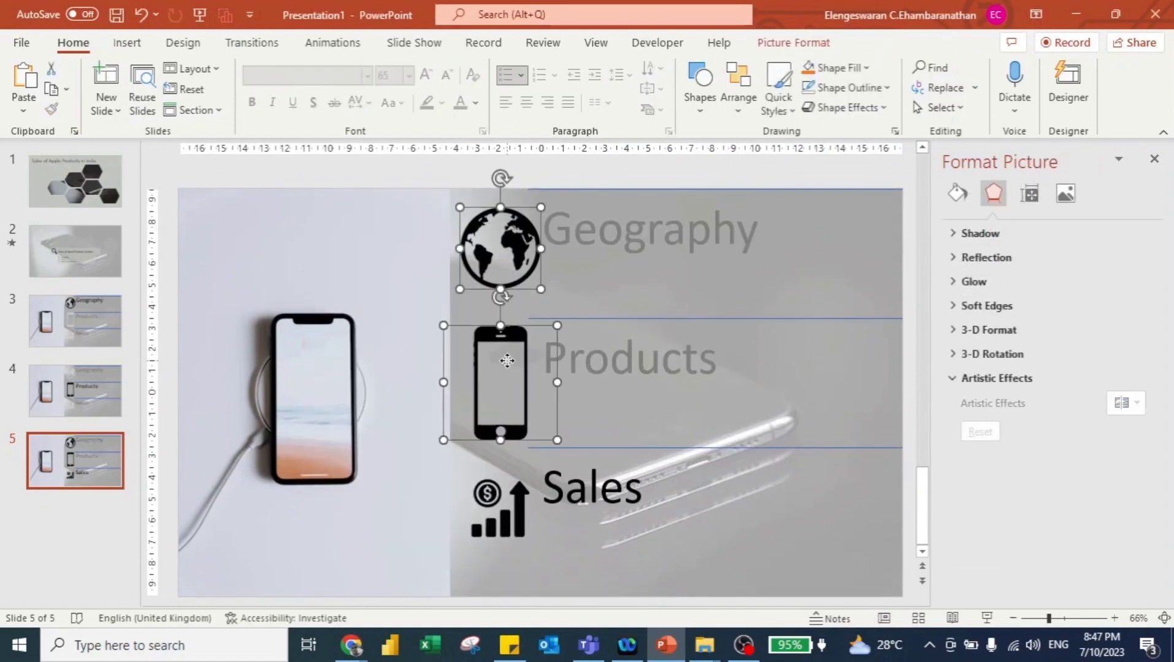
left_click(796, 42)
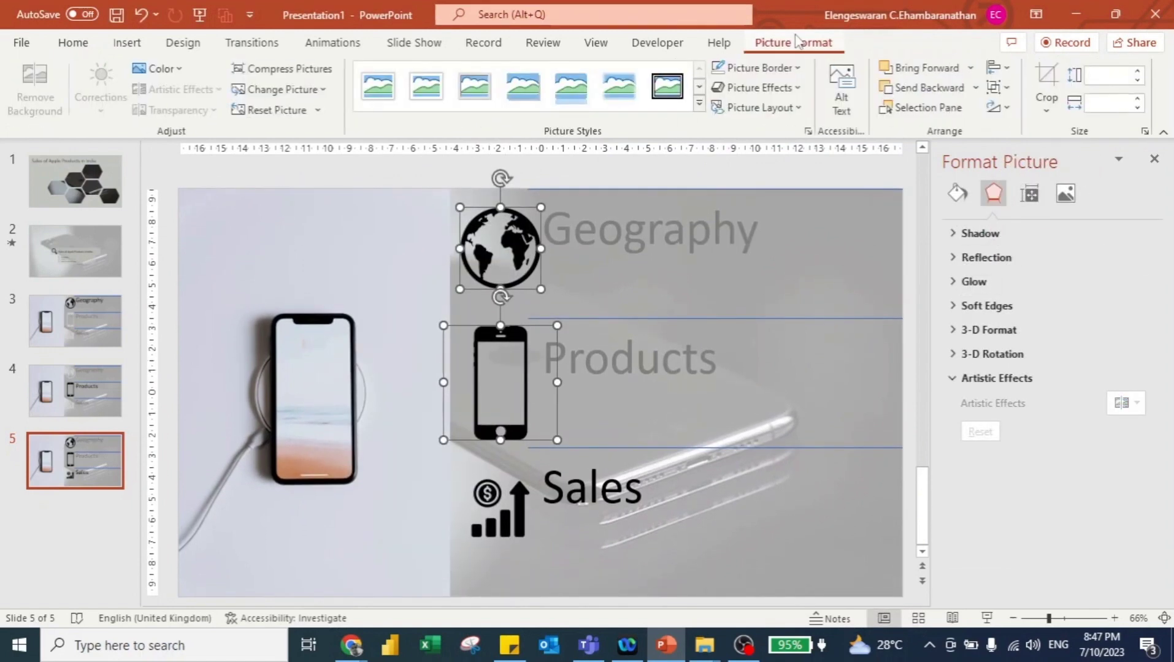
left_click(158, 69)
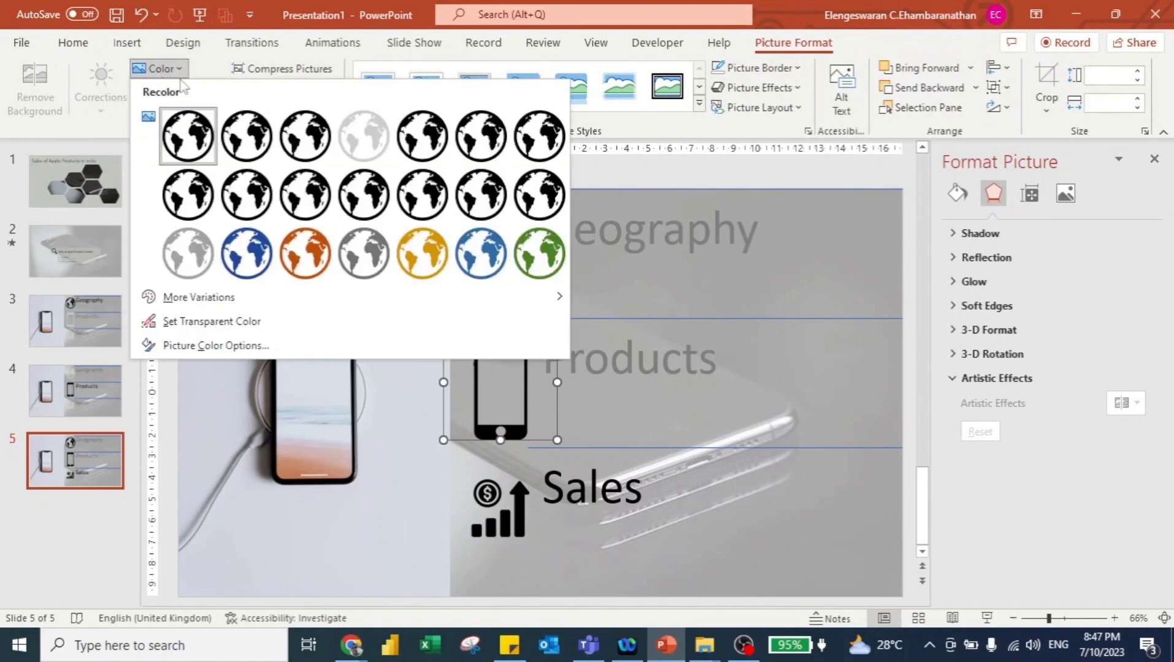
left_click(364, 135)
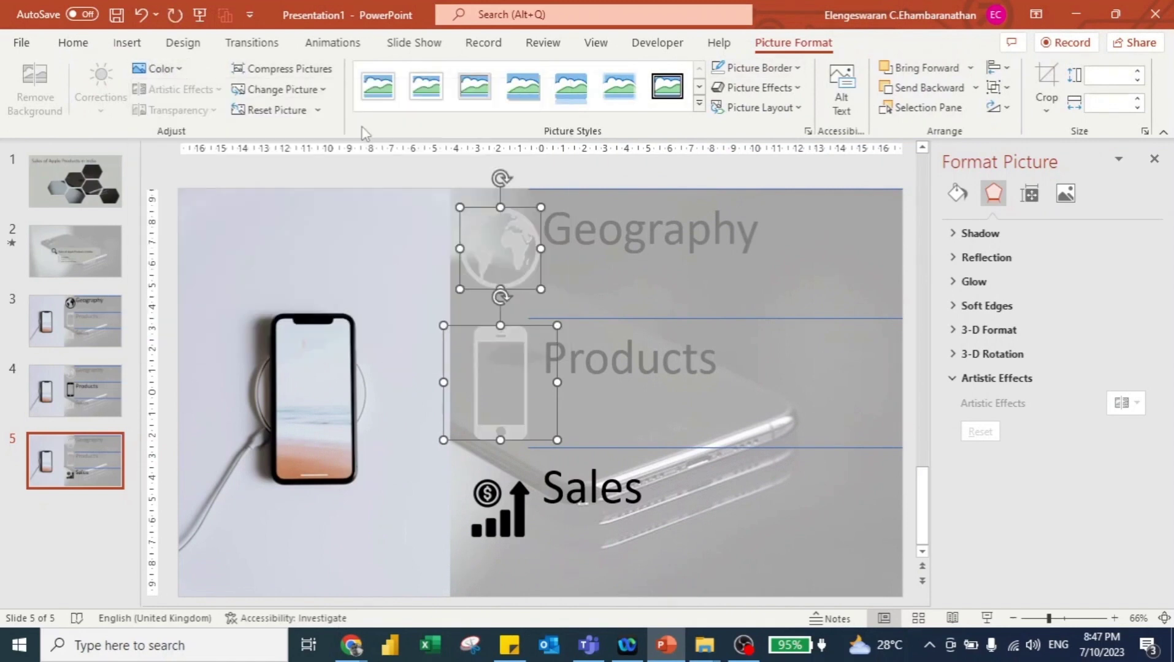
left_click(60, 250)
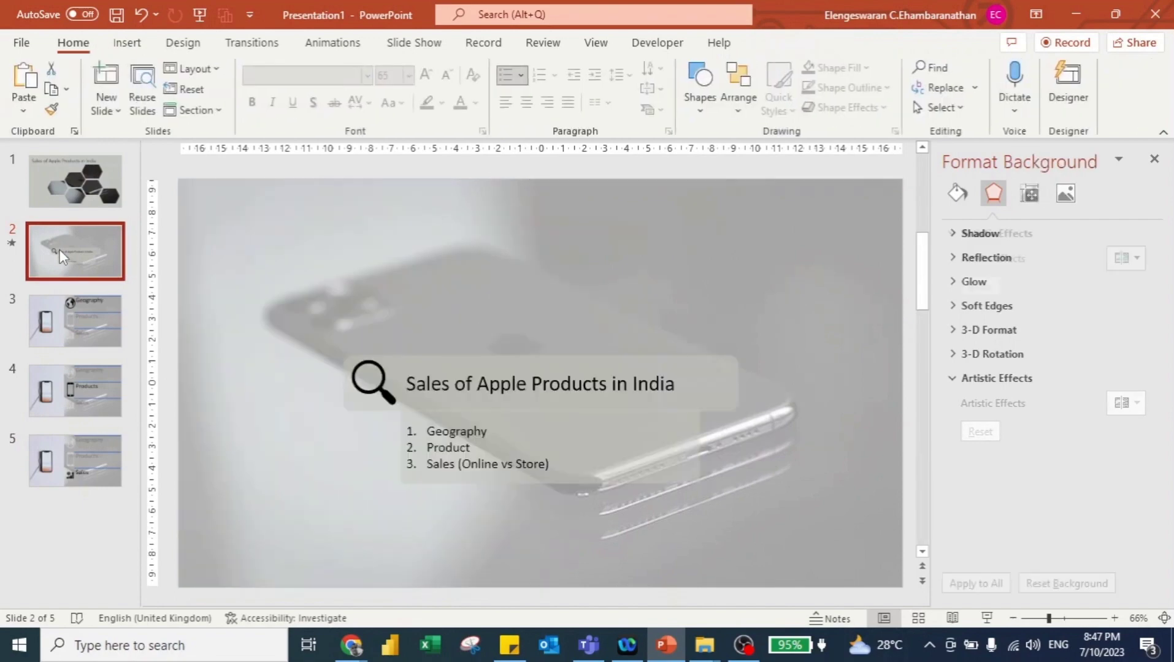
- Start the slide show from slide 2 to preview the deck
left_click(984, 617)
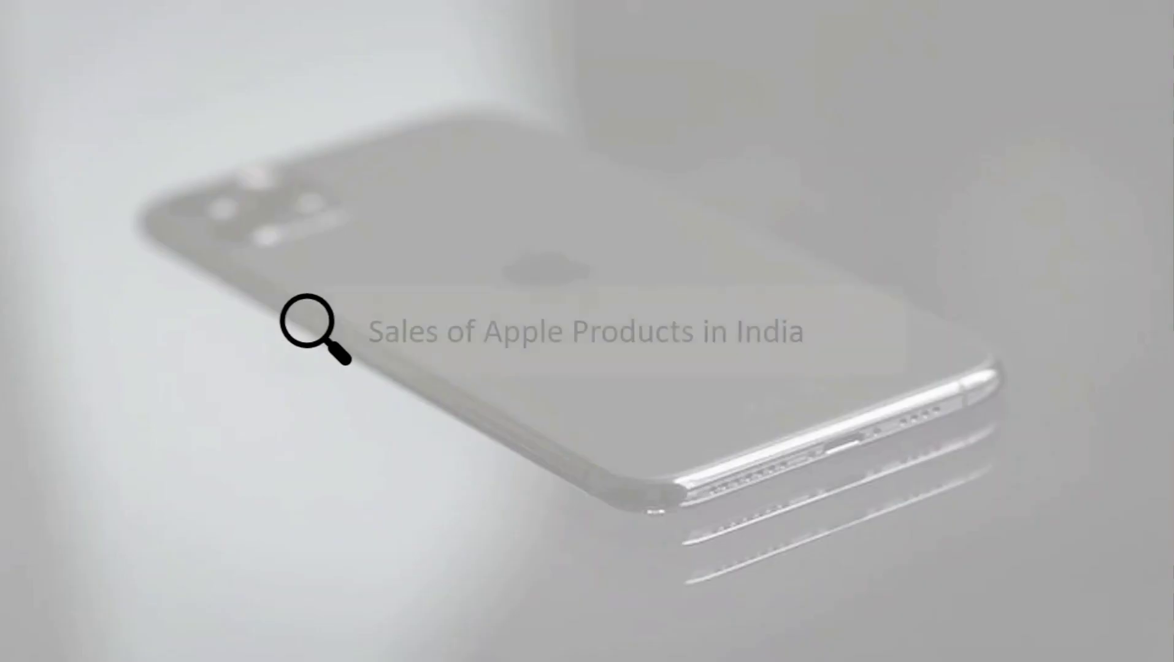